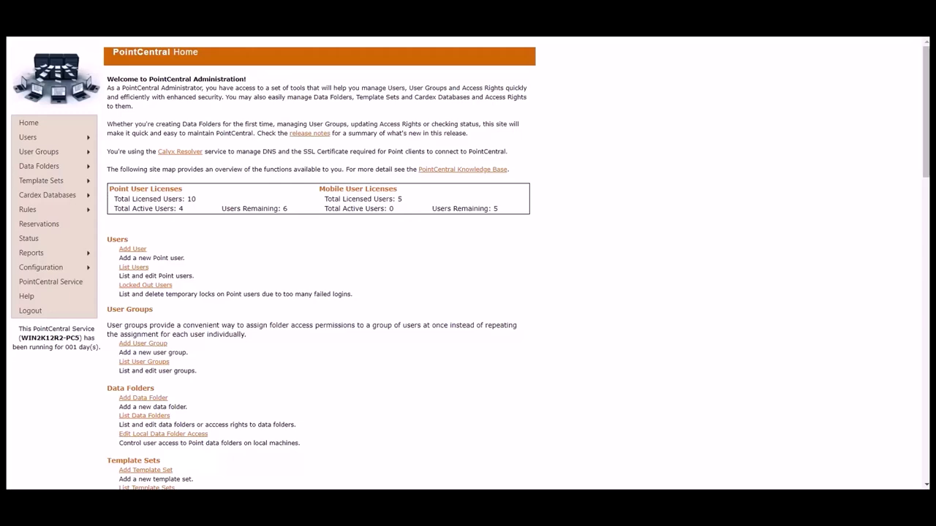
# - Add a new rule named 'State Lic' from the Rules menu
pyautogui.moveTo(73, 210)
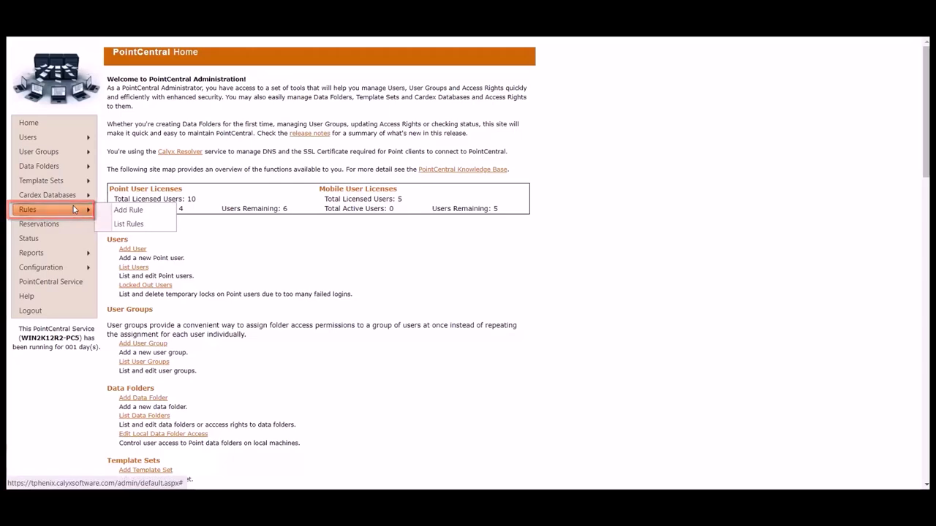
pyautogui.click(158, 215)
pyautogui.click(264, 130)
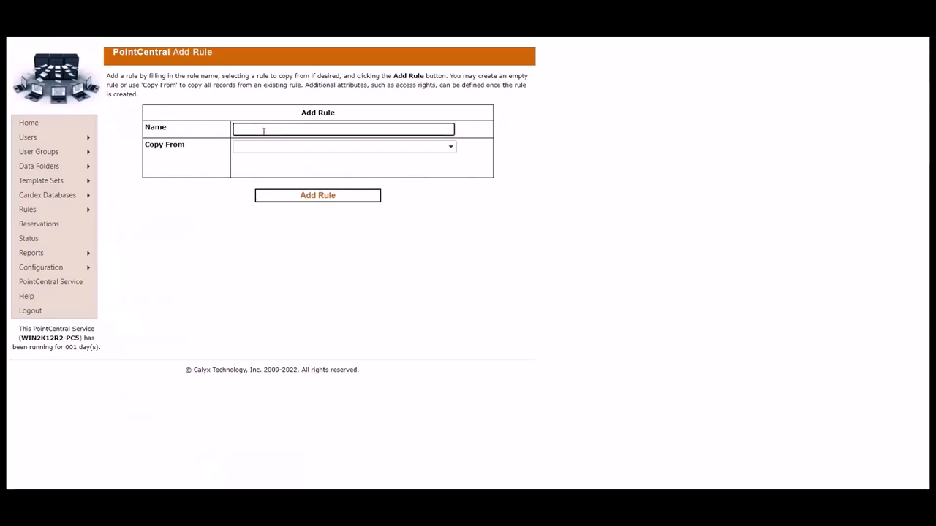
pyautogui.write('State')
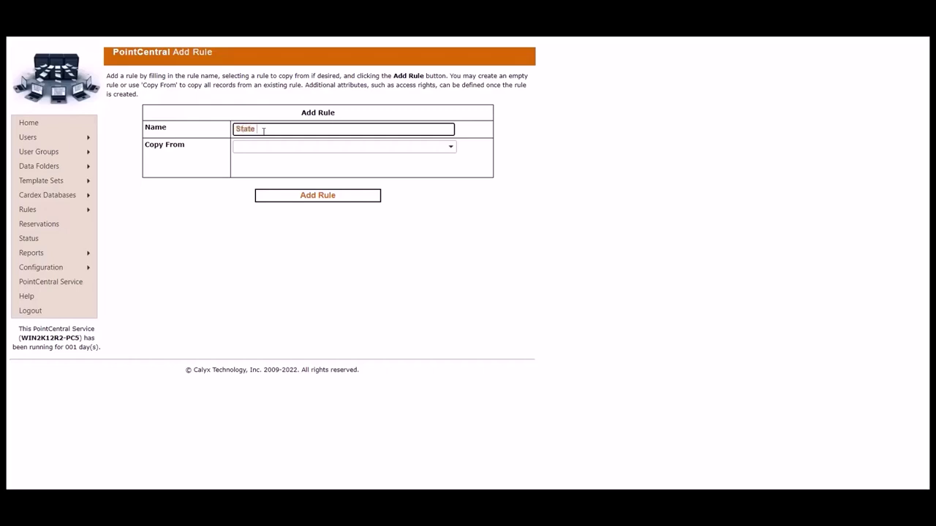
pyautogui.write(' Lic')
pyautogui.click(365, 202)
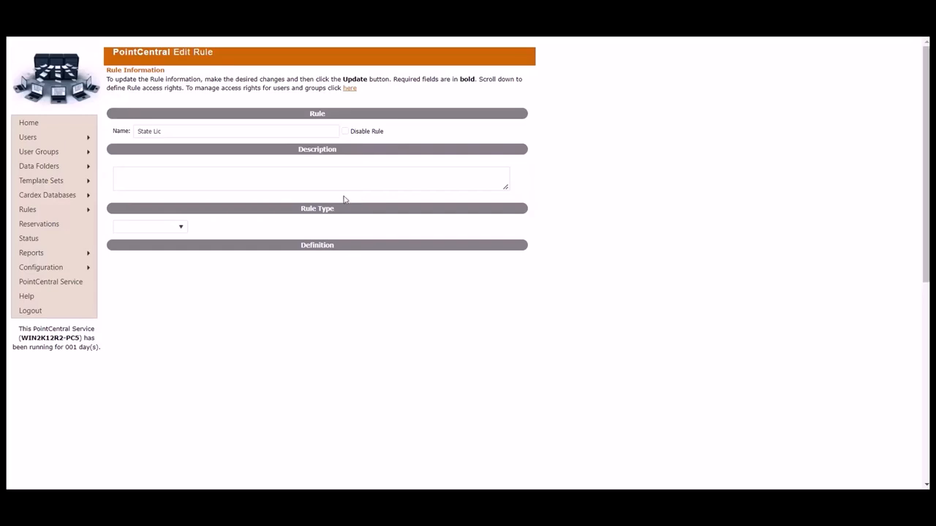
# - Set State Lic's rule type to State License and leave only Texas enabled
pyautogui.click(181, 228)
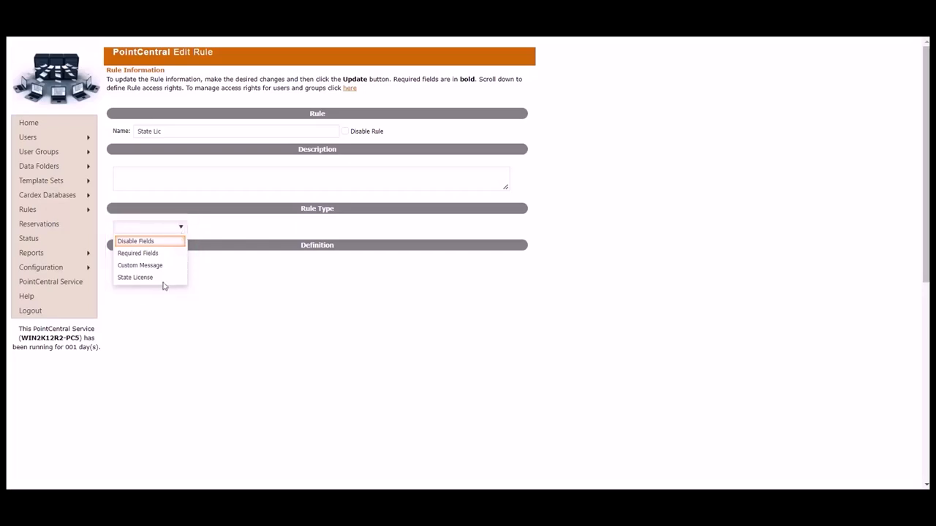
pyautogui.click(135, 278)
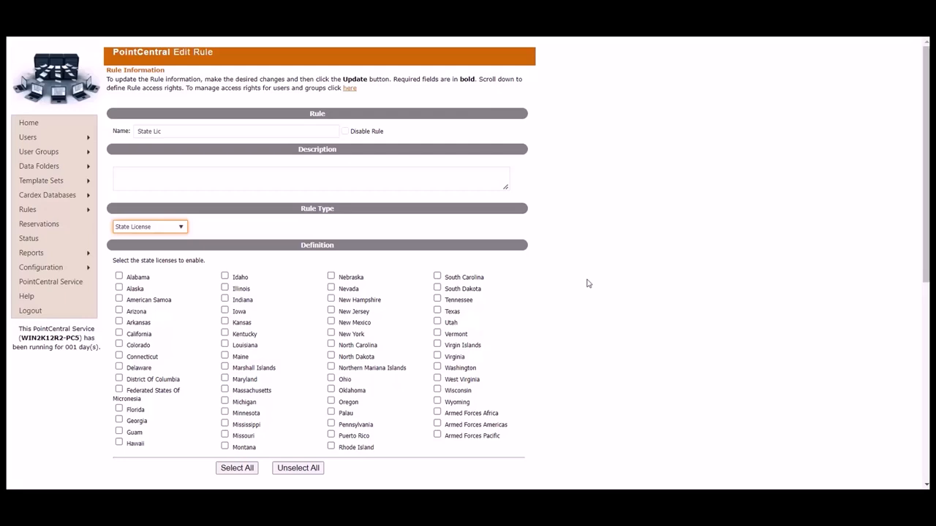
pyautogui.click(437, 311)
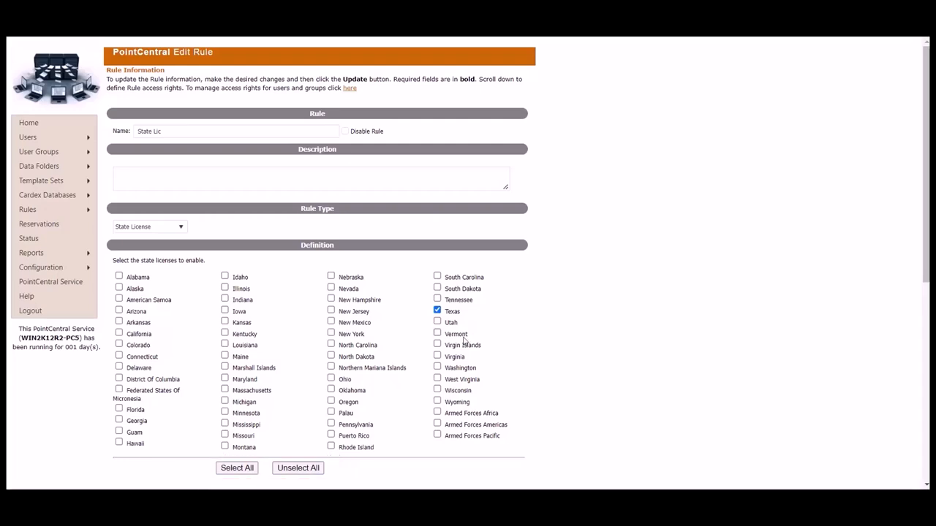
pyautogui.click(237, 468)
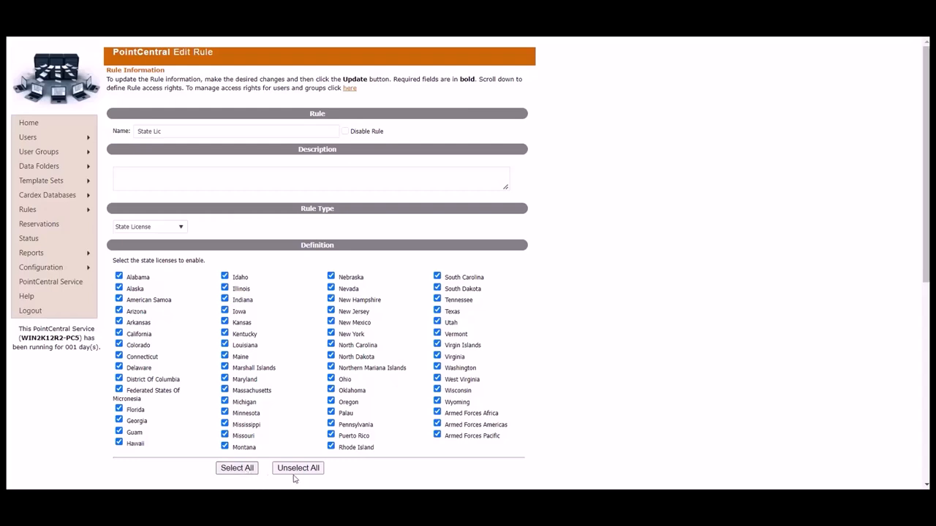
pyautogui.click(314, 471)
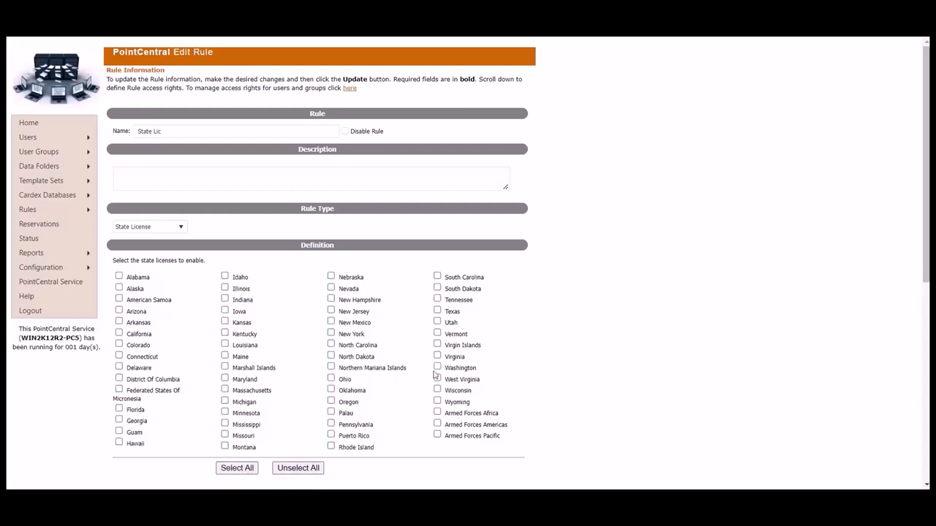
pyautogui.click(438, 311)
# - Save the State Lic rule with Update Rule and confirm the update
pyautogui.scroll(-3, 537, 336)
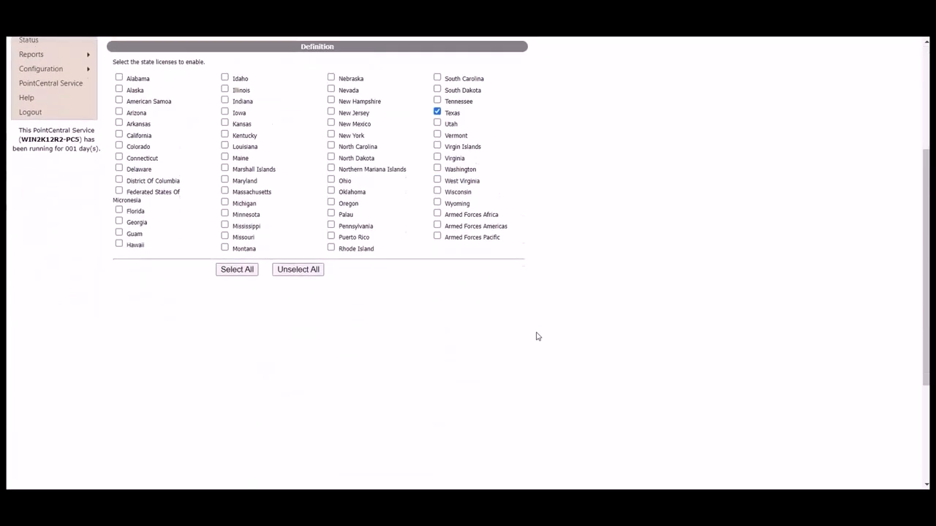
pyautogui.scroll(-3, 537, 337)
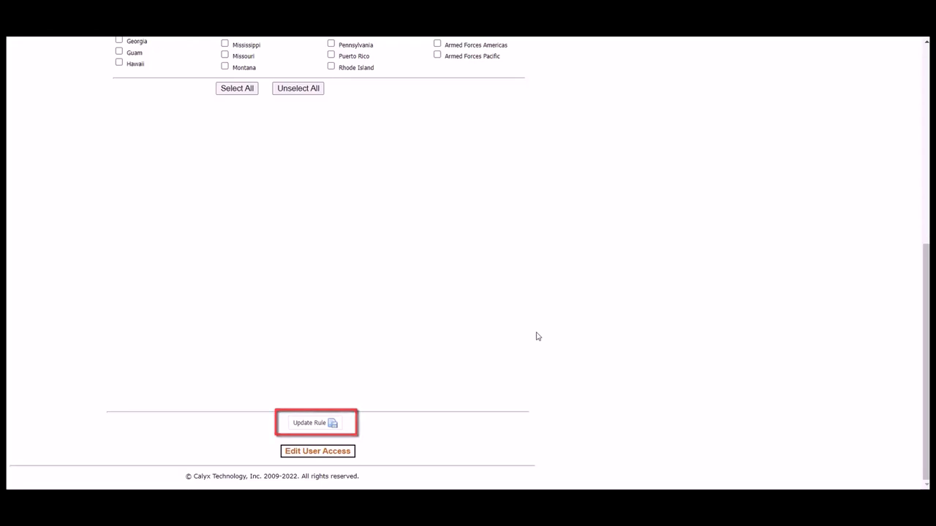
pyautogui.click(327, 429)
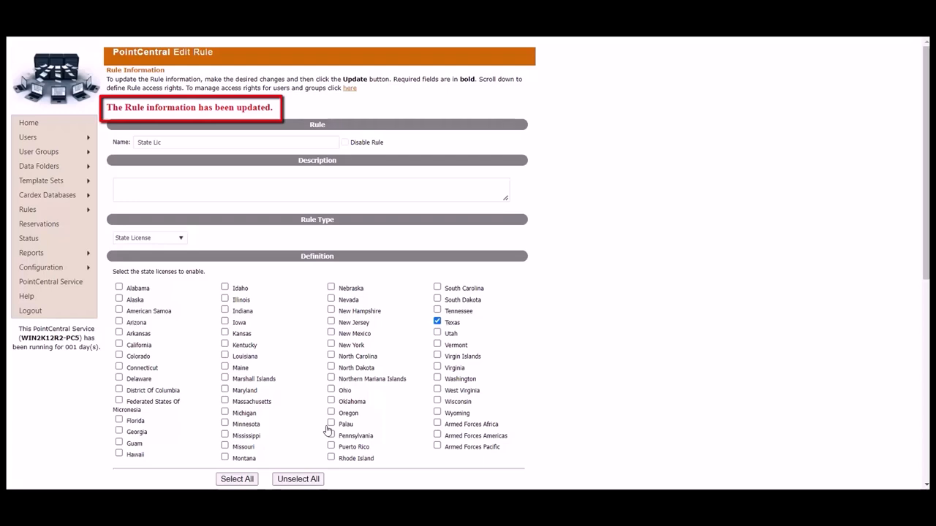
pyautogui.scroll(-5, 556, 413)
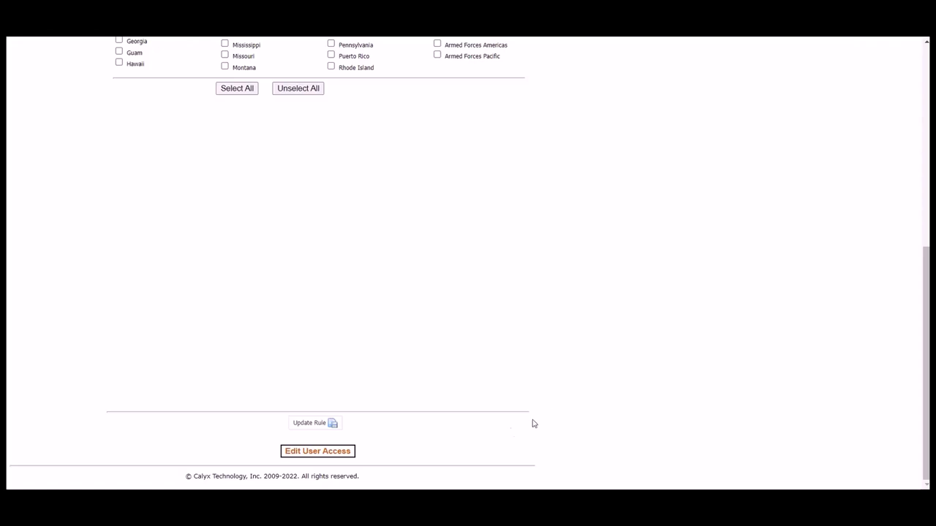
# - Add group access rights for Correspondent Processors and LO to State Lic
pyautogui.click(348, 454)
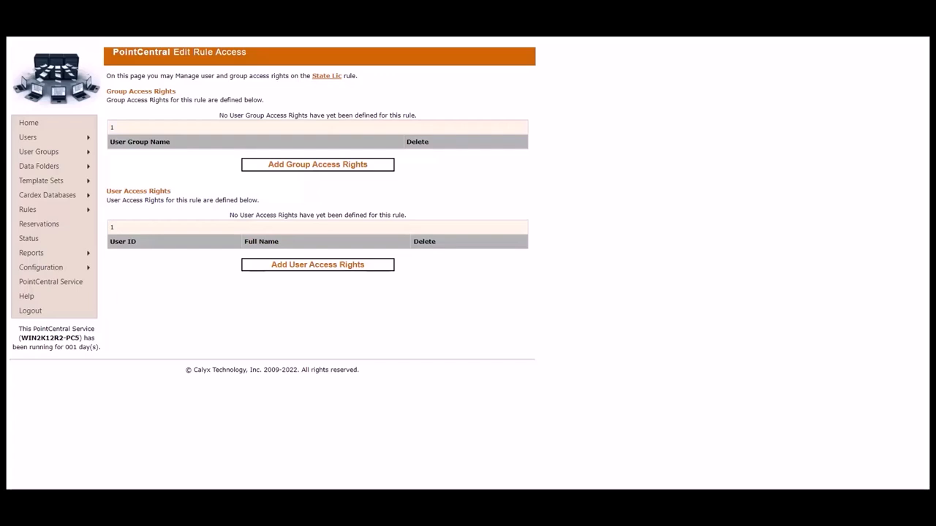
pyautogui.click(384, 167)
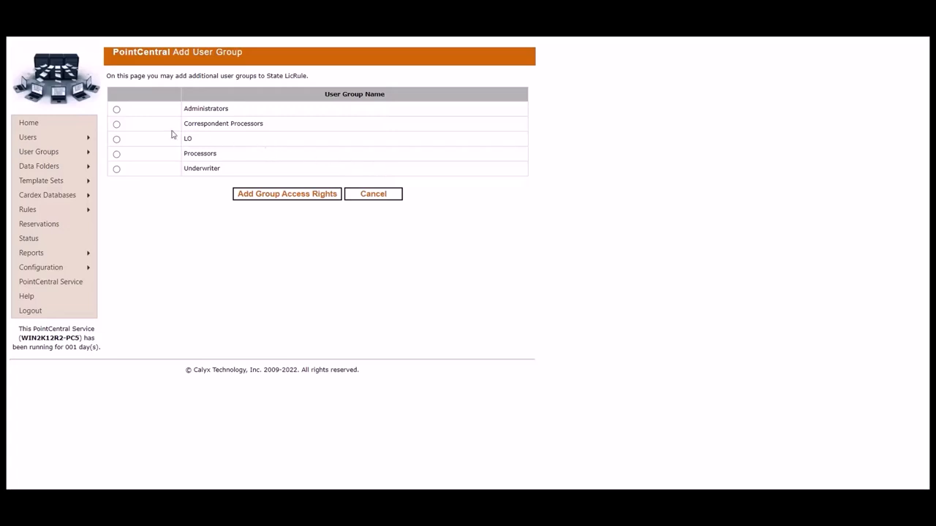
pyautogui.click(117, 124)
pyautogui.click(295, 196)
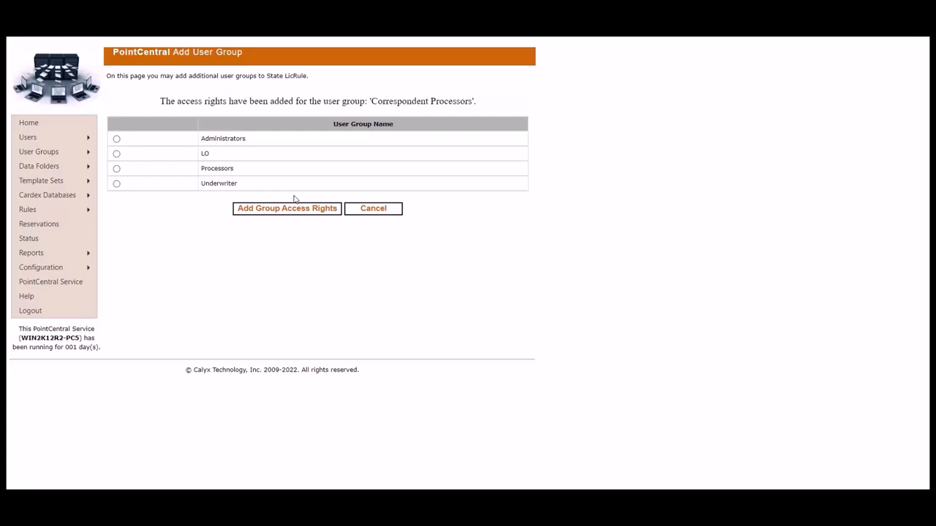
pyautogui.click(116, 154)
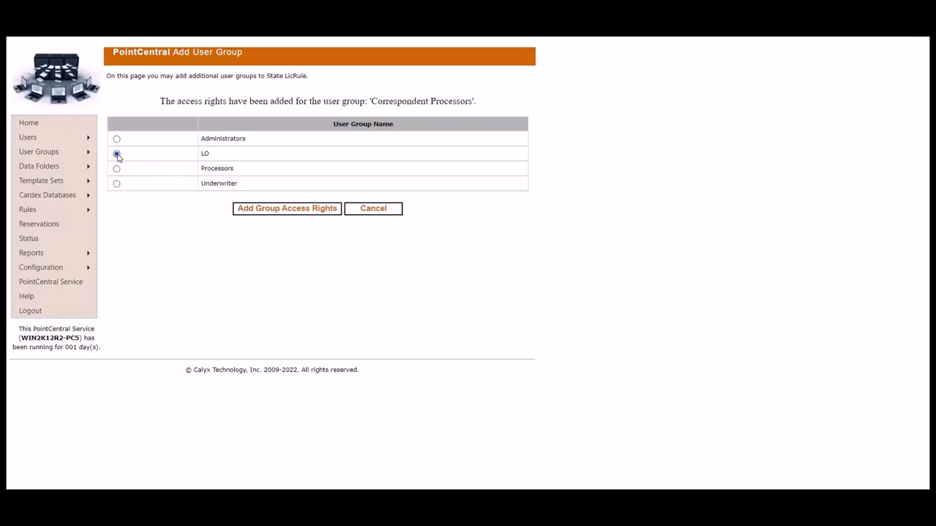
pyautogui.click(306, 210)
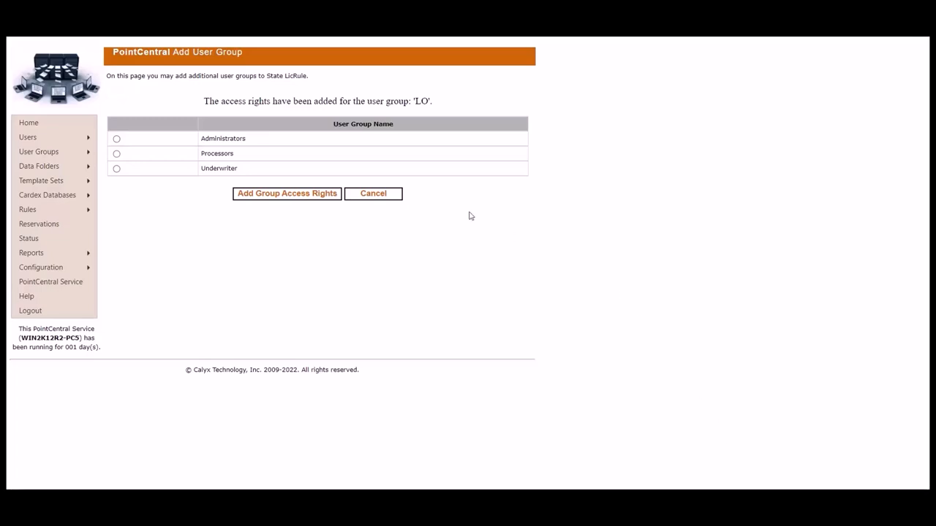
# - Add another new rule named 'Required LO' from the Rules menu
pyautogui.moveTo(87, 210)
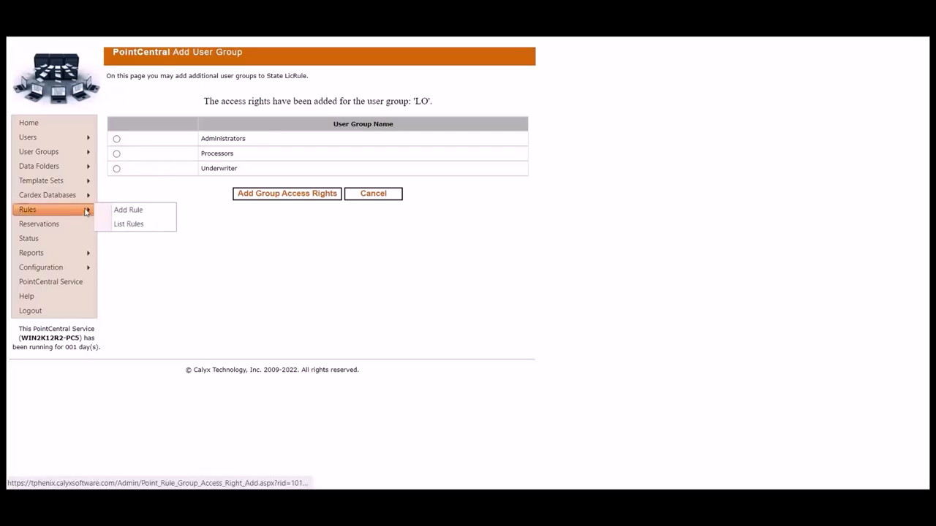
pyautogui.click(151, 211)
pyautogui.click(259, 129)
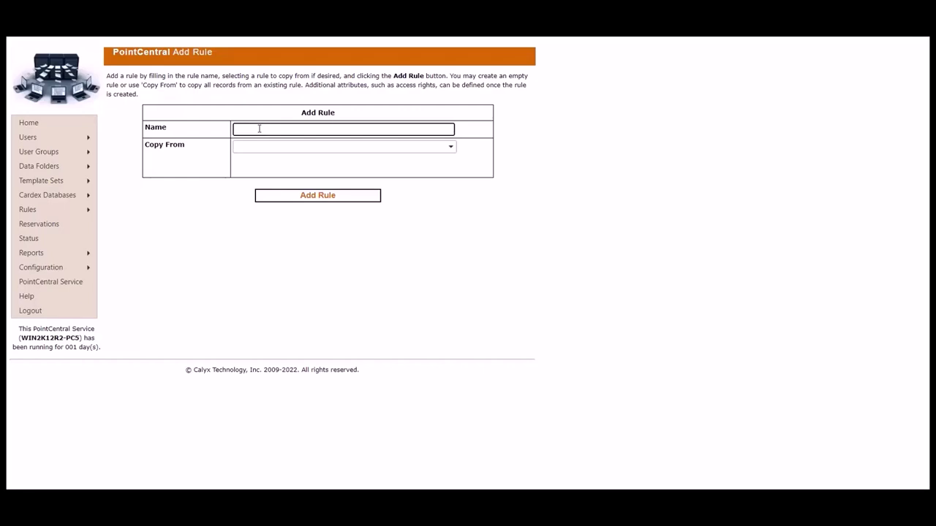
pyautogui.write('Re')
pyautogui.write('quired')
pyautogui.write('LC')
pyautogui.click(320, 198)
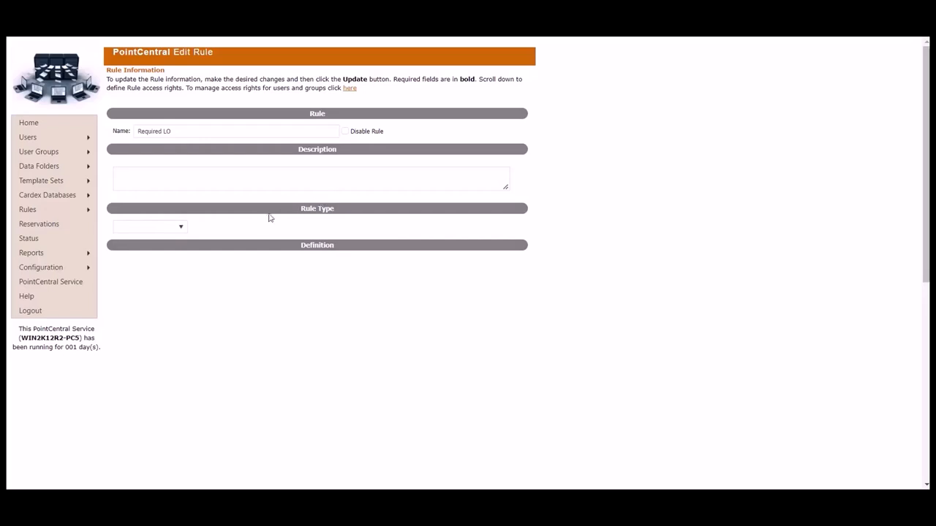
# - Make Required LO a Required Fields rule requiring Loan Originator (19)
pyautogui.click(182, 231)
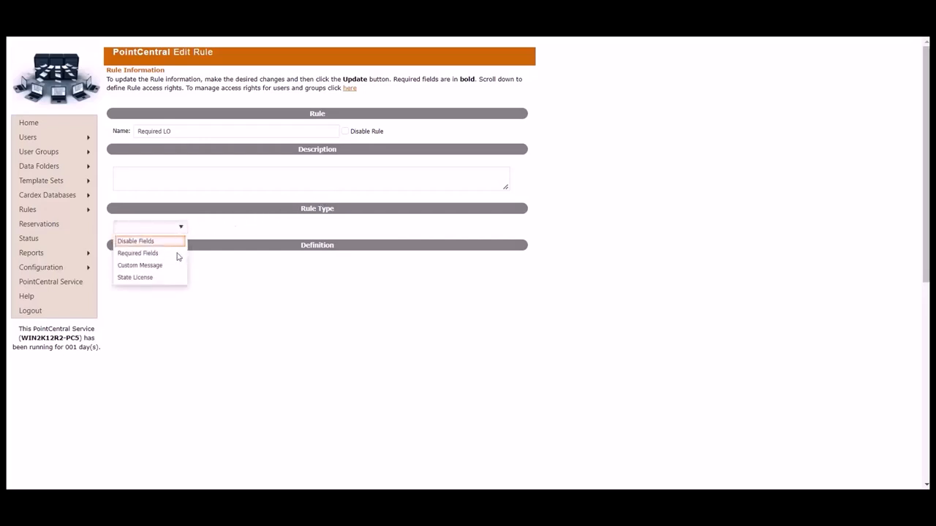
pyautogui.click(181, 255)
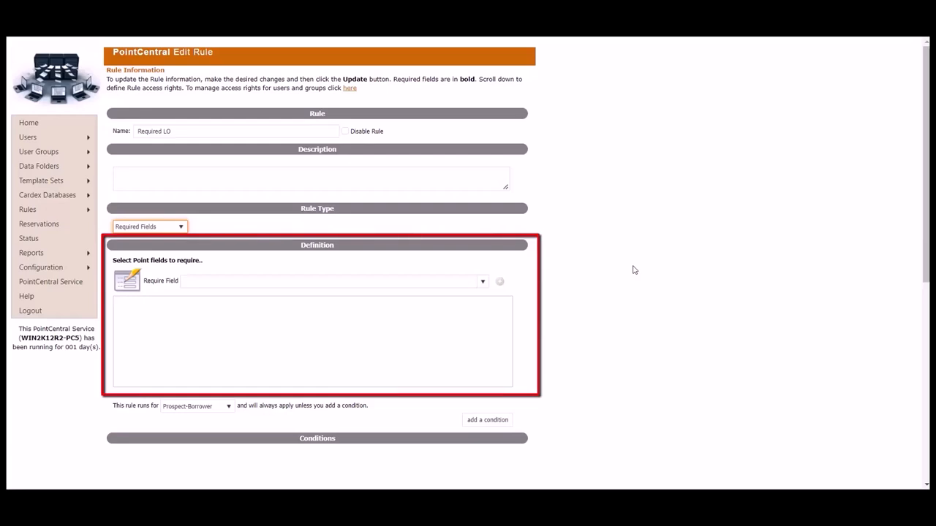
pyautogui.click(482, 282)
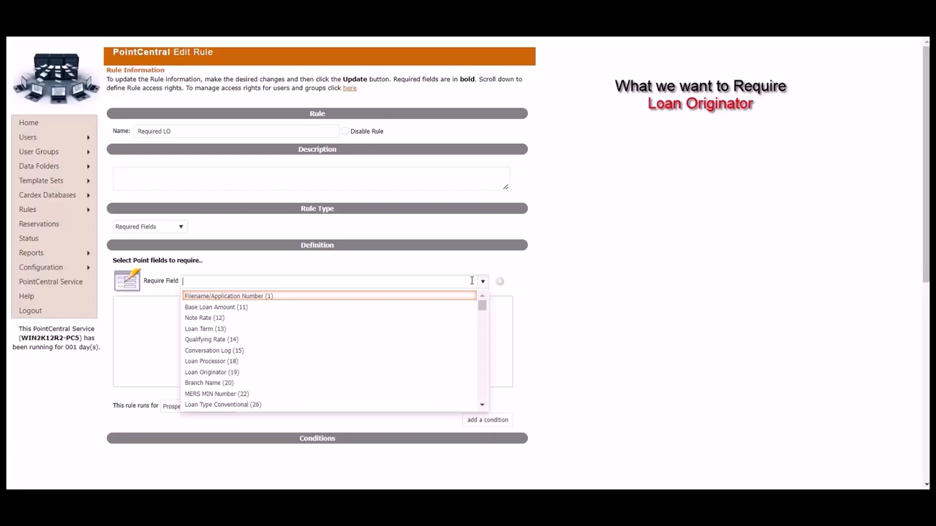
pyautogui.write('loan or')
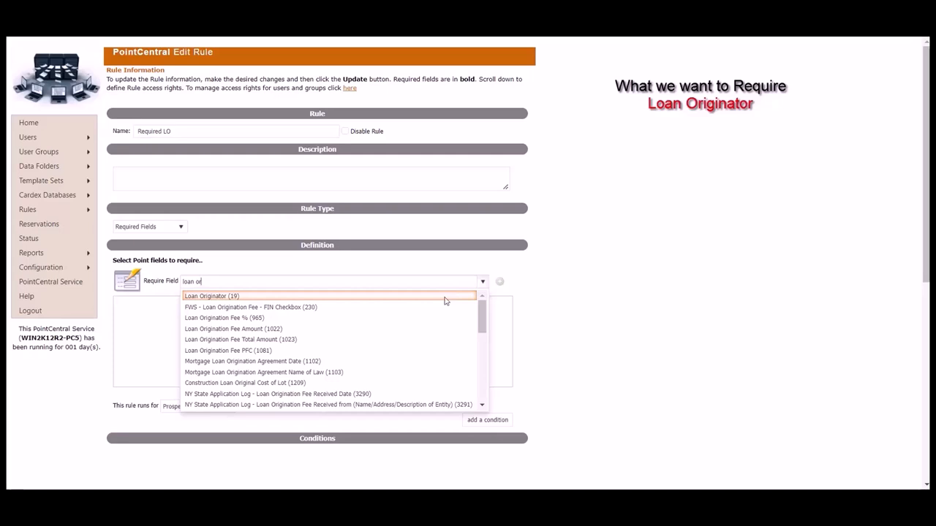
pyautogui.click(445, 296)
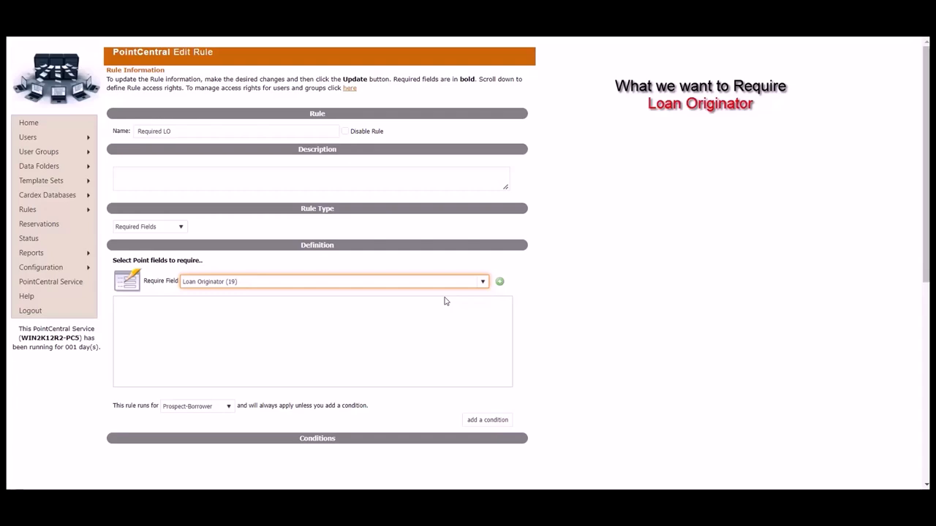
pyautogui.click(500, 283)
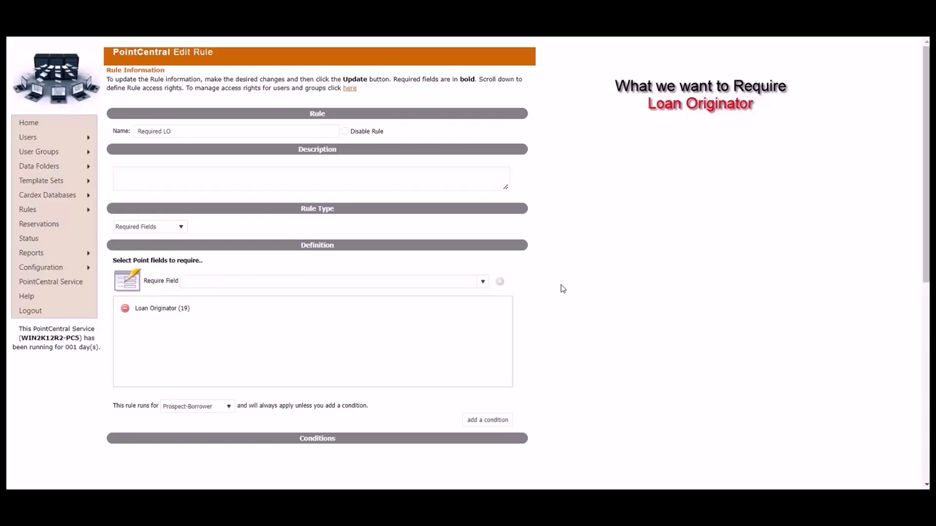
pyautogui.scroll(-1, 559, 288)
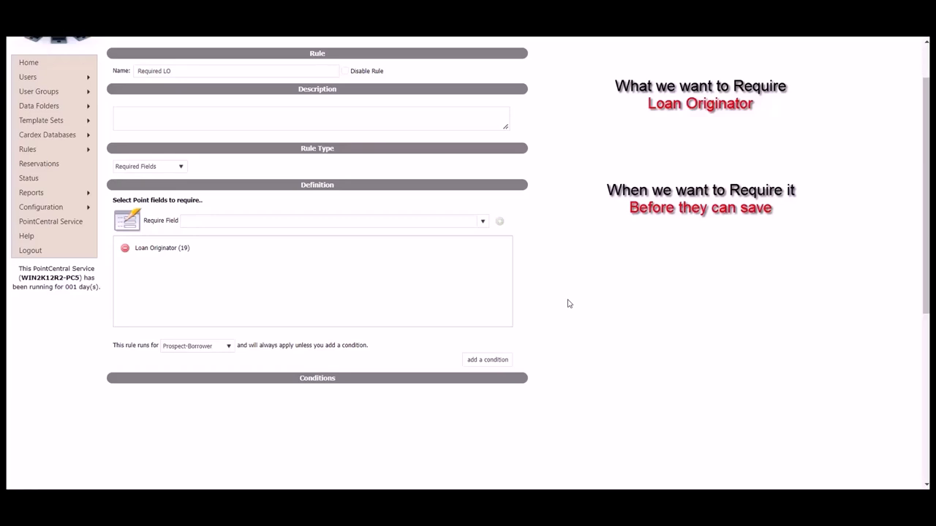
# - Save the Required LO rule with Update Rule
pyautogui.scroll(-5, 569, 304)
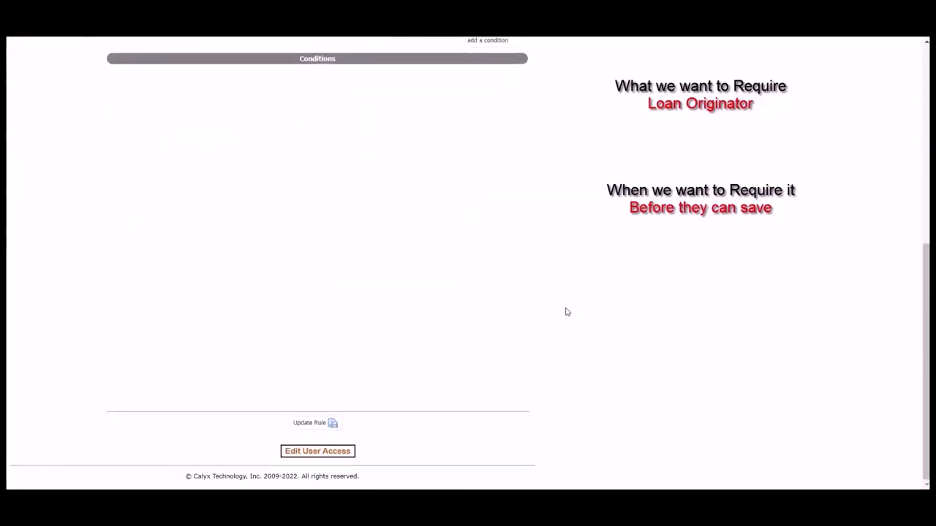
pyautogui.click(323, 429)
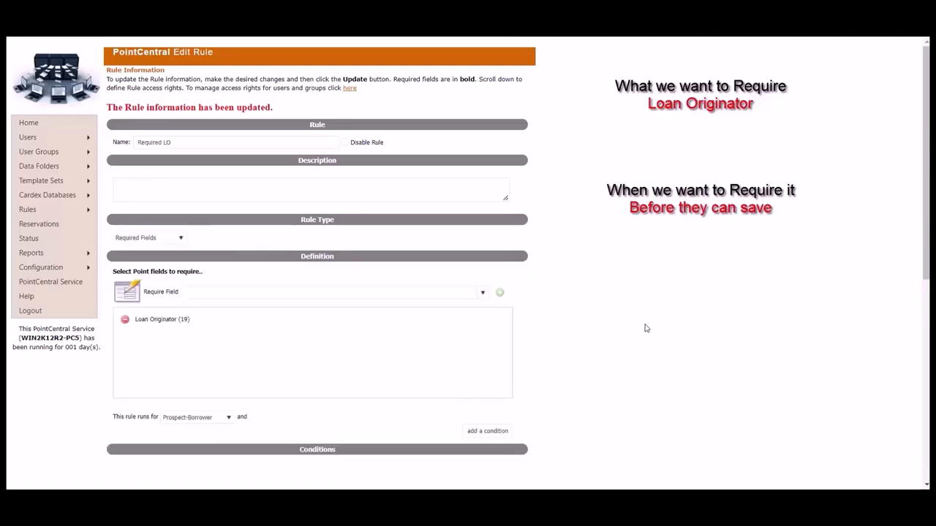
pyautogui.scroll(-5, 645, 329)
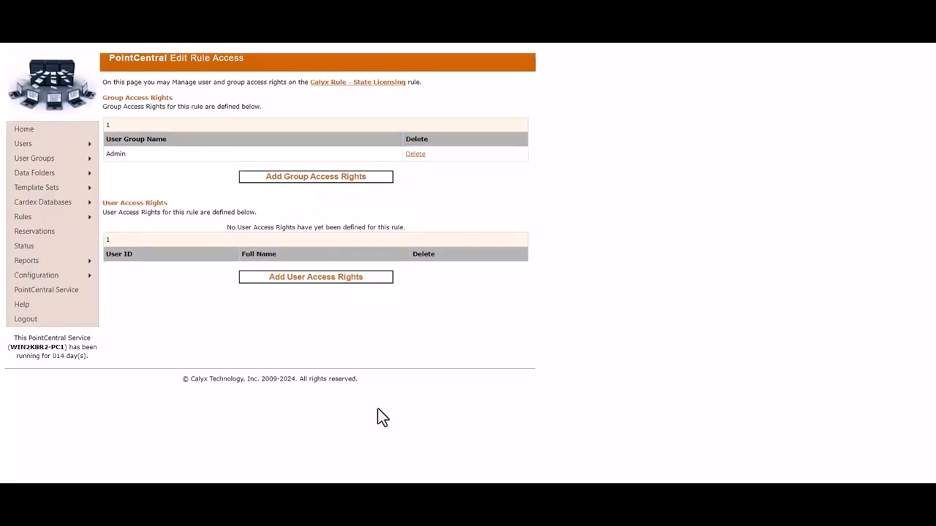
# - Add user access rights for one selected user on the Calyx Rule - State Licensing rule
pyautogui.click(330, 279)
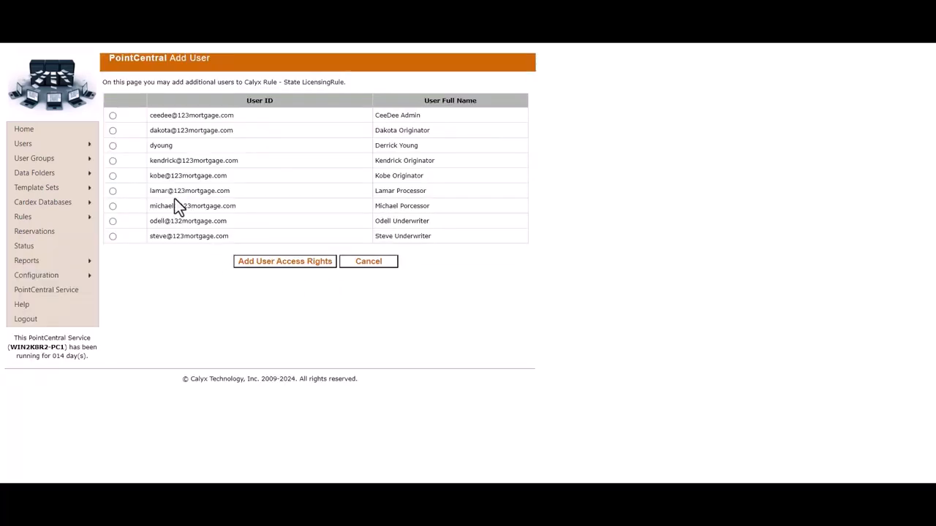
pyautogui.click(113, 146)
pyautogui.click(271, 261)
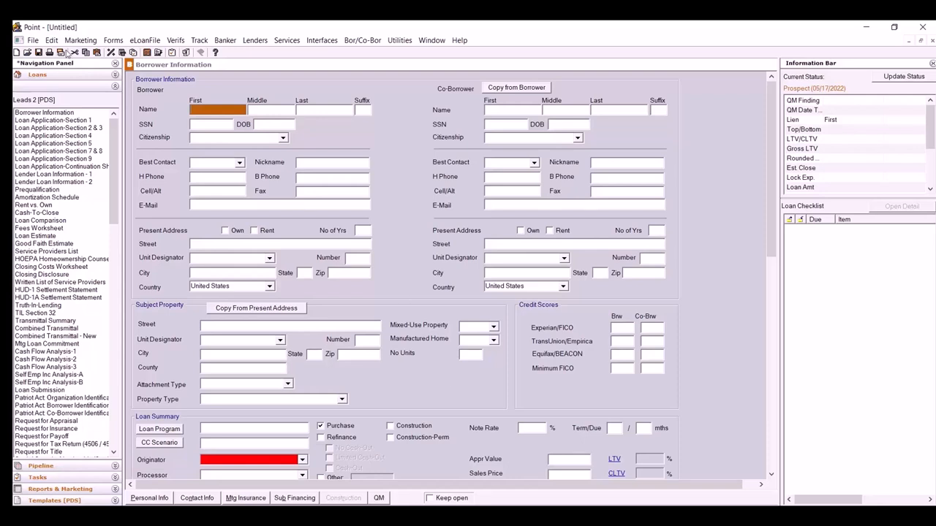
# - Save the new Calyx Point loan file to trigger the Loan Originator blank warning
pyautogui.click(40, 53)
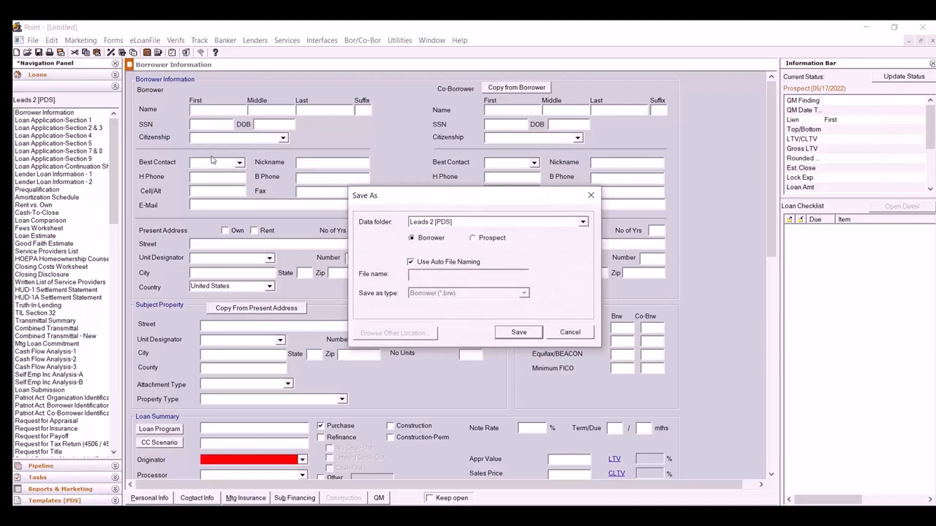
pyautogui.click(537, 336)
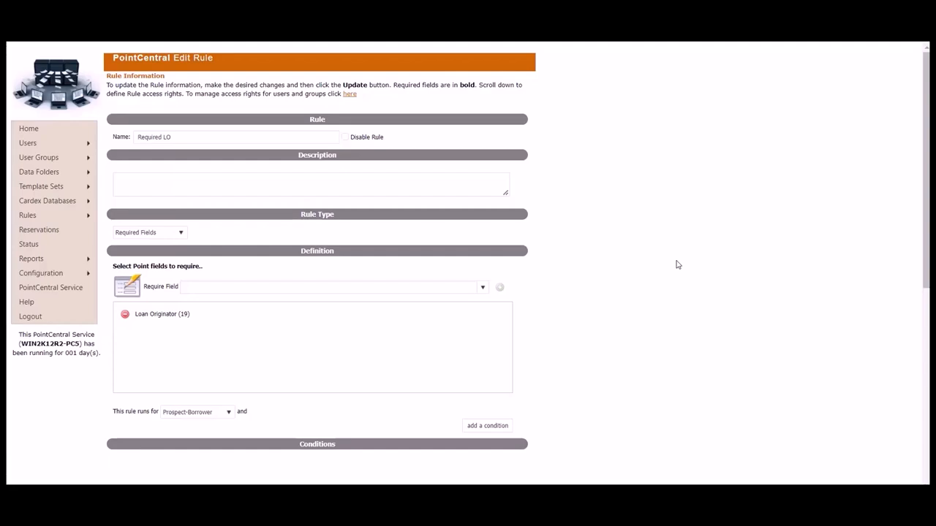
pyautogui.scroll(-3, 677, 265)
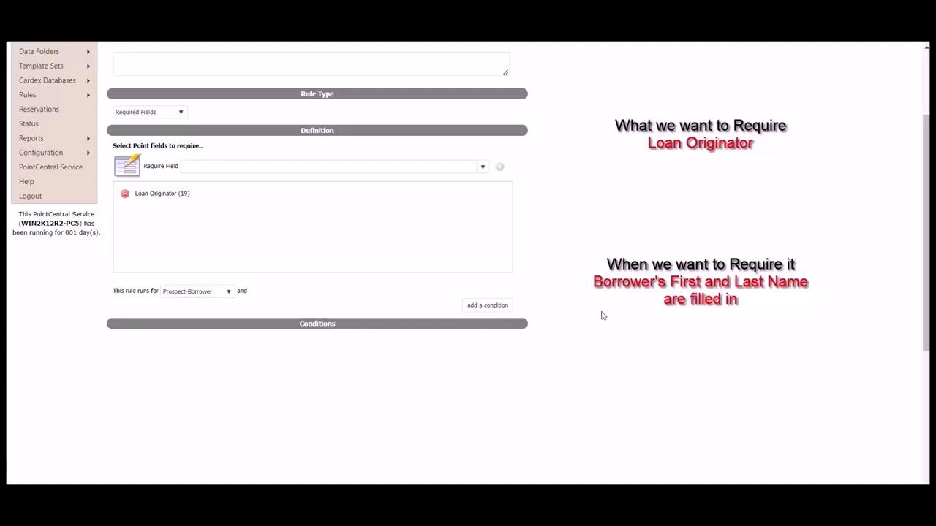
# - Add a condition: Borrower First Name (100) Is Not Blank
pyautogui.click(506, 310)
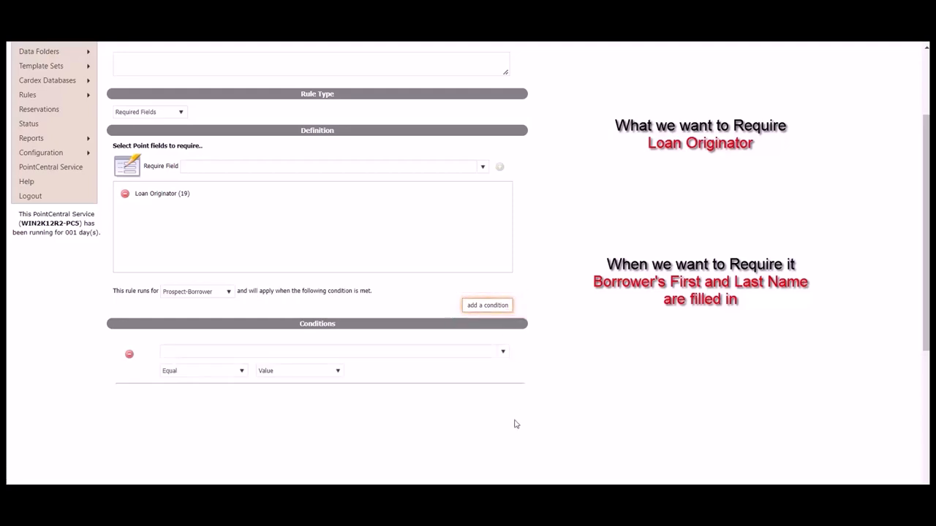
pyautogui.click(502, 353)
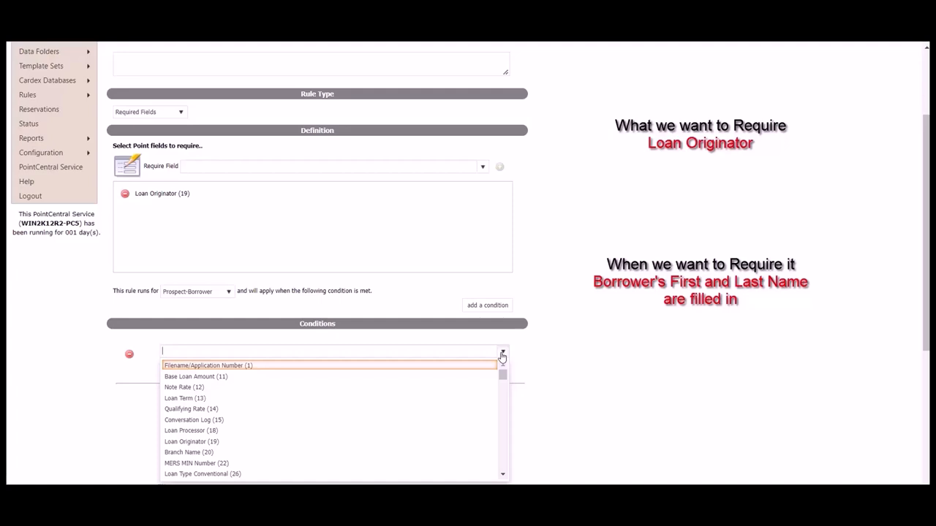
pyautogui.write('borr')
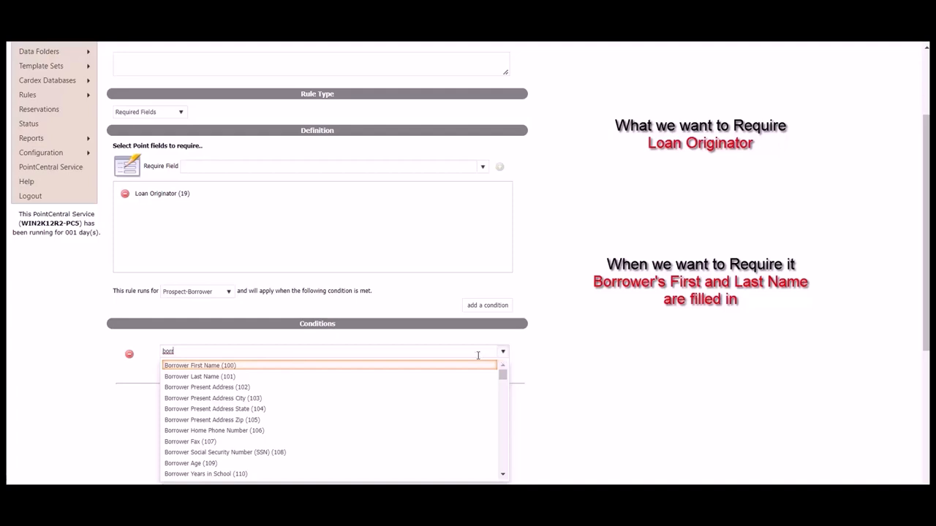
pyautogui.click(231, 367)
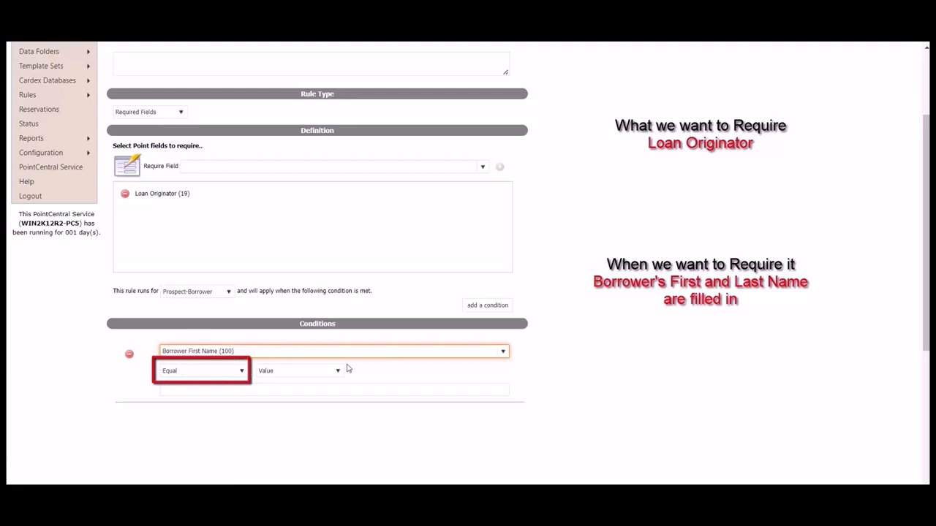
pyautogui.click(242, 373)
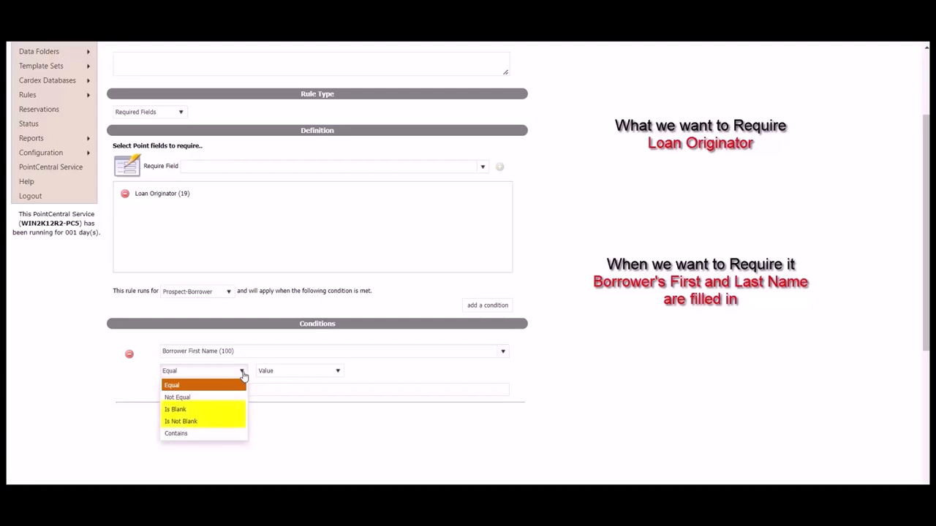
pyautogui.click(214, 421)
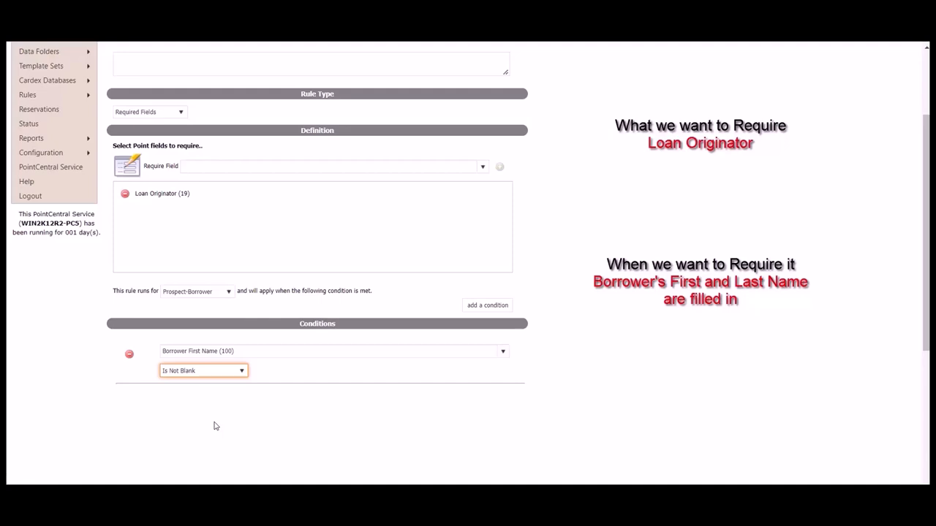
# - Add a second condition row and search its field list for 'borr'
pyautogui.click(502, 310)
pyautogui.click(453, 397)
pyautogui.write('borr')
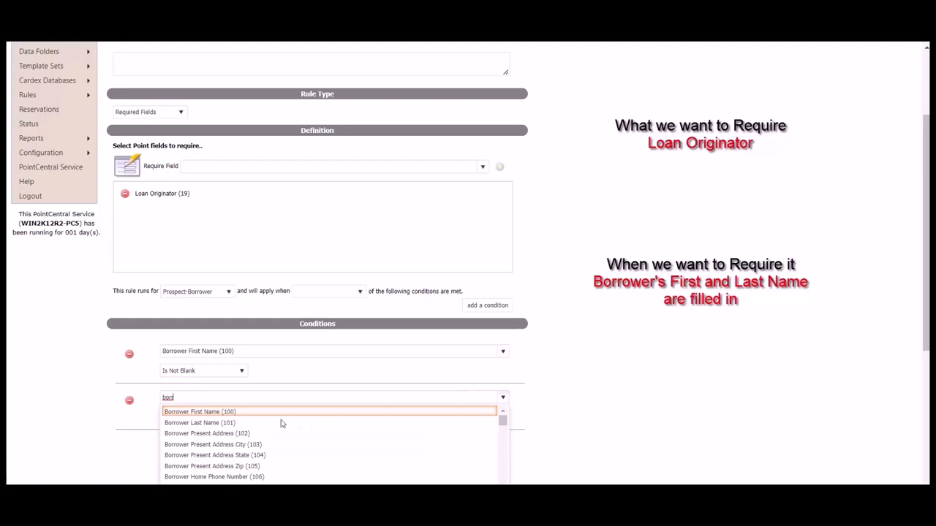
# - Set the second condition to Borrower Last Name (101) Is Not Blank
pyautogui.click(216, 424)
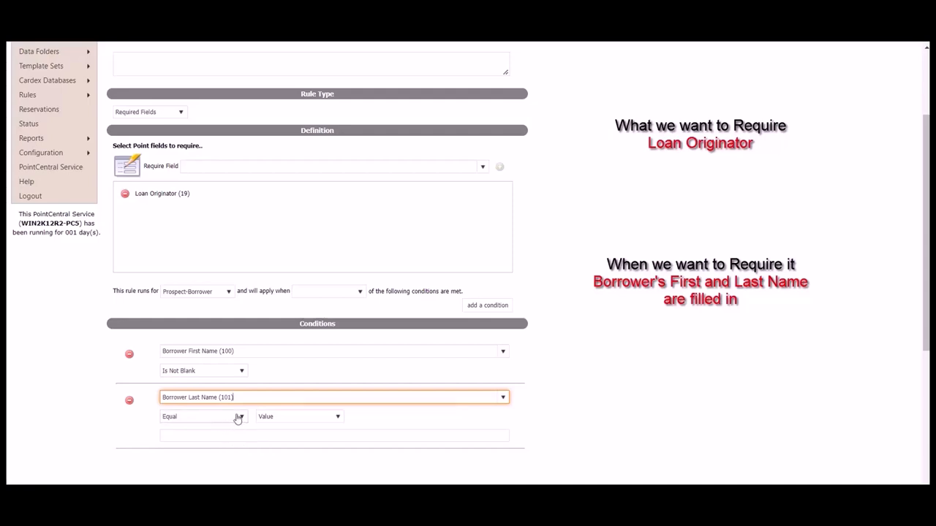
pyautogui.click(239, 417)
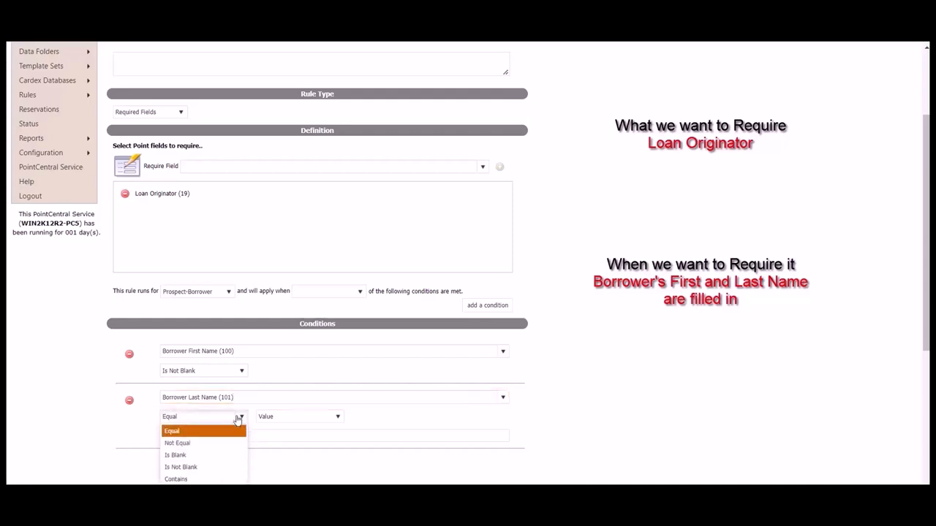
pyautogui.click(211, 468)
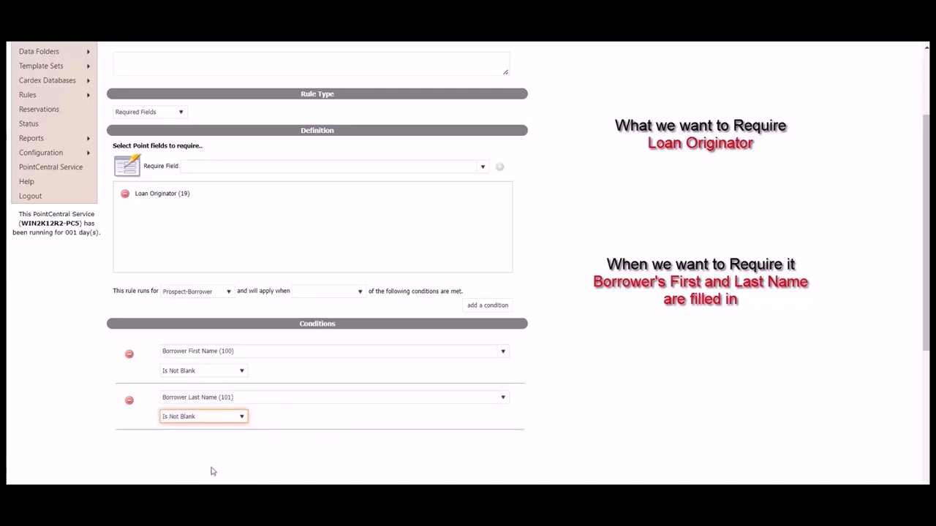
pyautogui.click(583, 436)
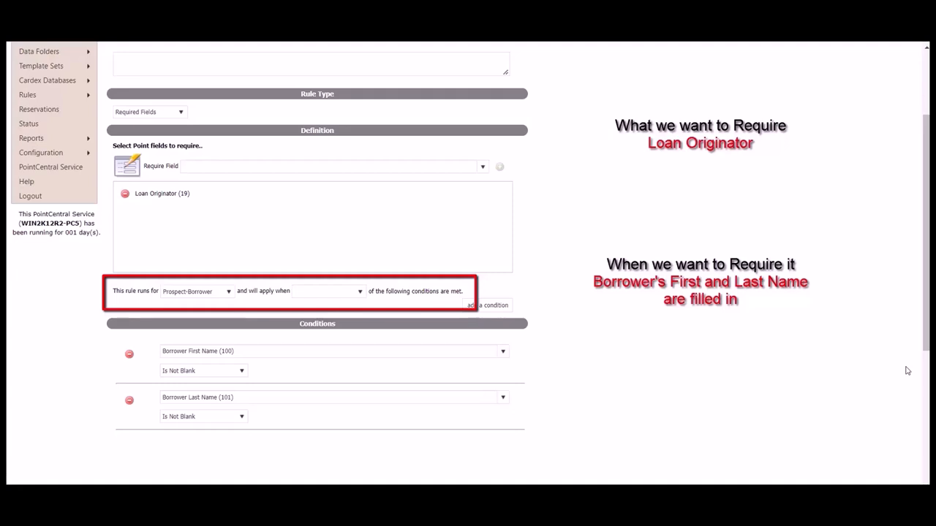
# - Set the Required LO rule's 'will apply when' option to All
pyautogui.click(361, 293)
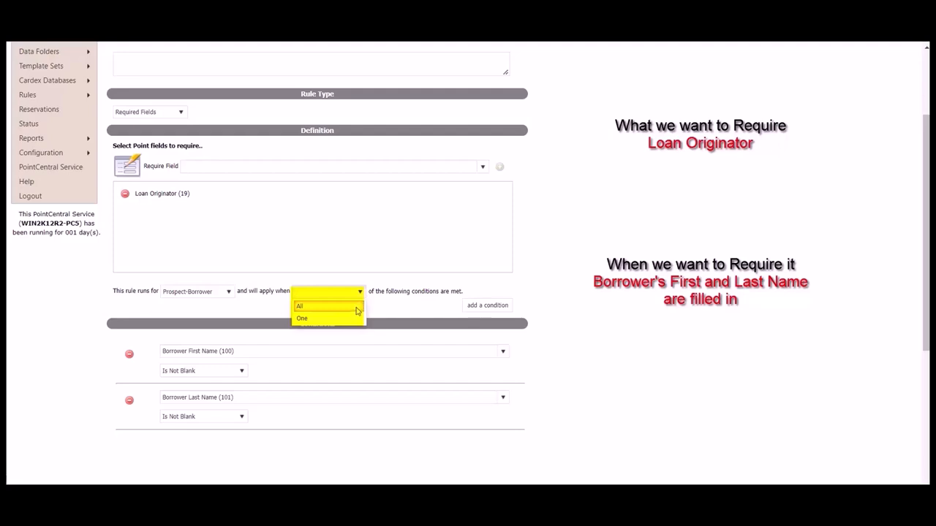
pyautogui.click(356, 307)
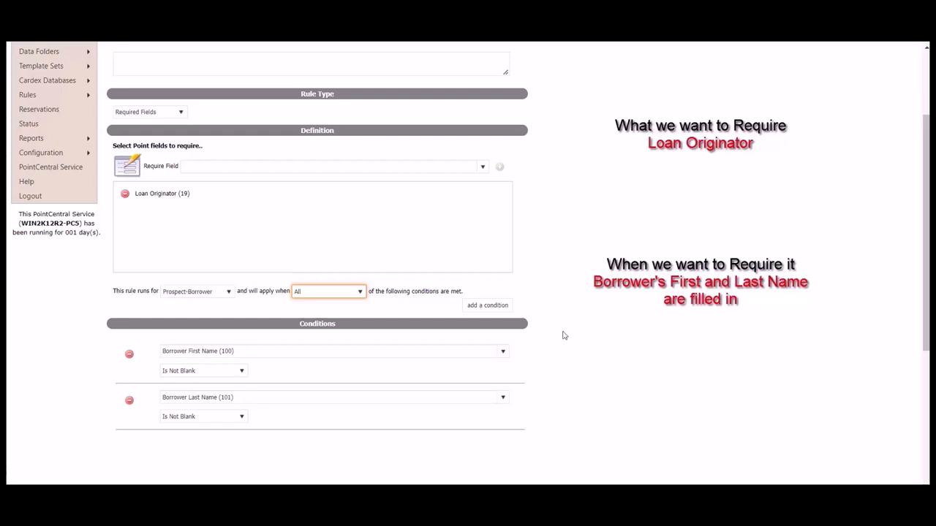
# - Save the Required LO rule with Update Rule and bring up its Edit User Access settings
pyautogui.scroll(-4, 564, 336)
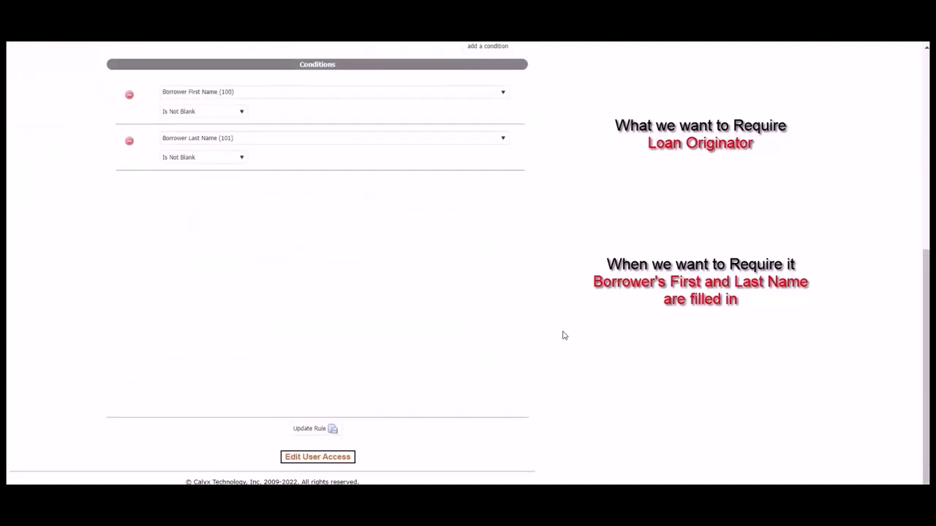
pyautogui.click(330, 430)
pyautogui.scroll(-5, 593, 390)
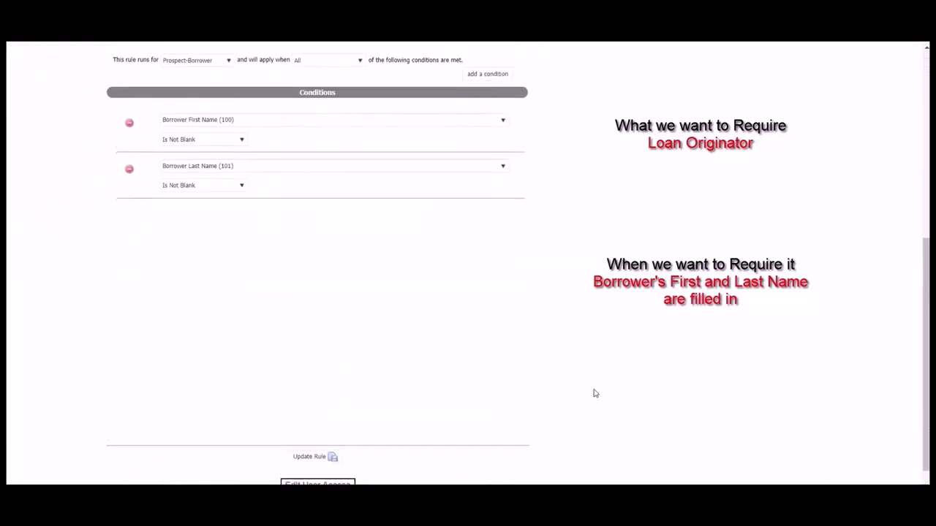
pyautogui.scroll(-1, 594, 392)
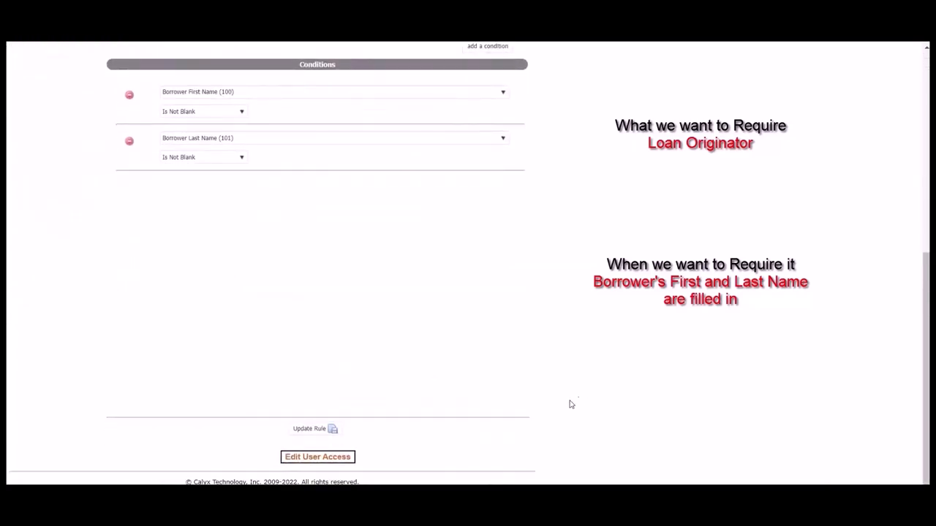
pyautogui.click(334, 459)
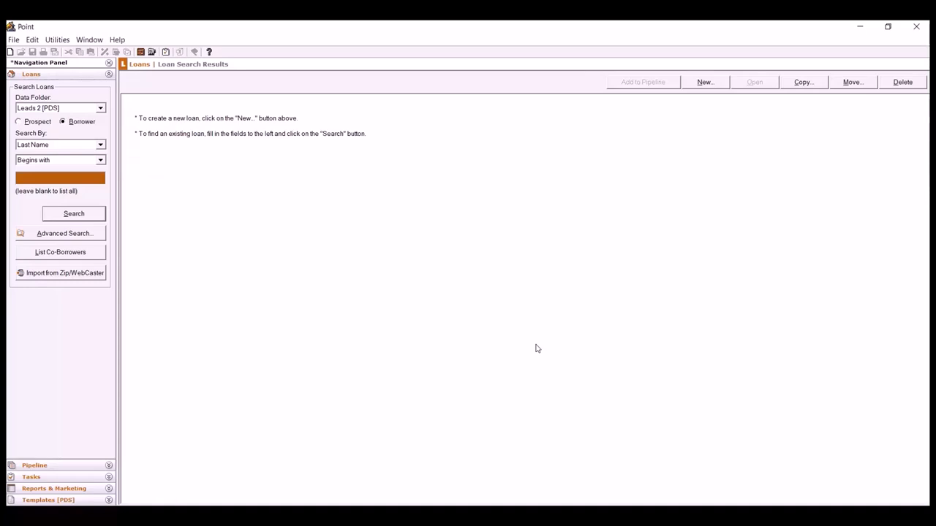
# - Create a blank loan with borrower Test Test and save, triggering the blank Loan Originator warning
pyautogui.click(703, 83)
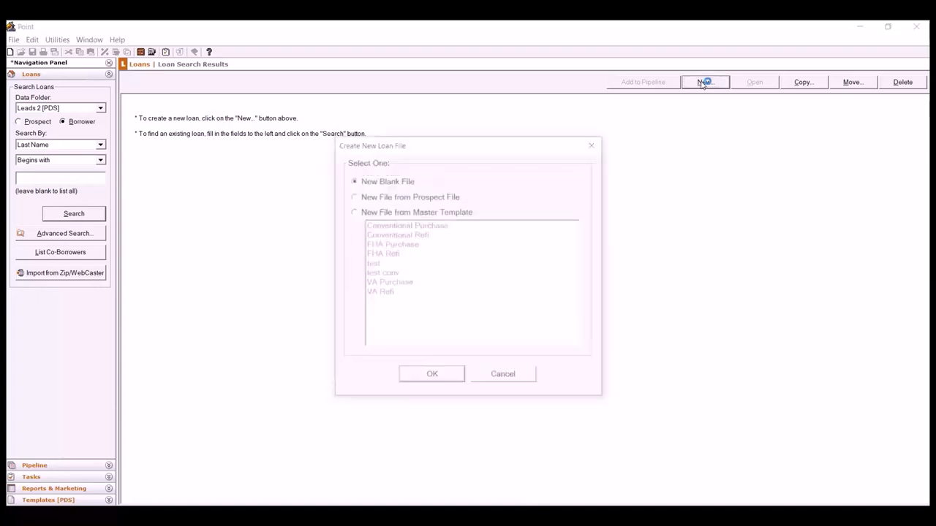
pyautogui.click(433, 376)
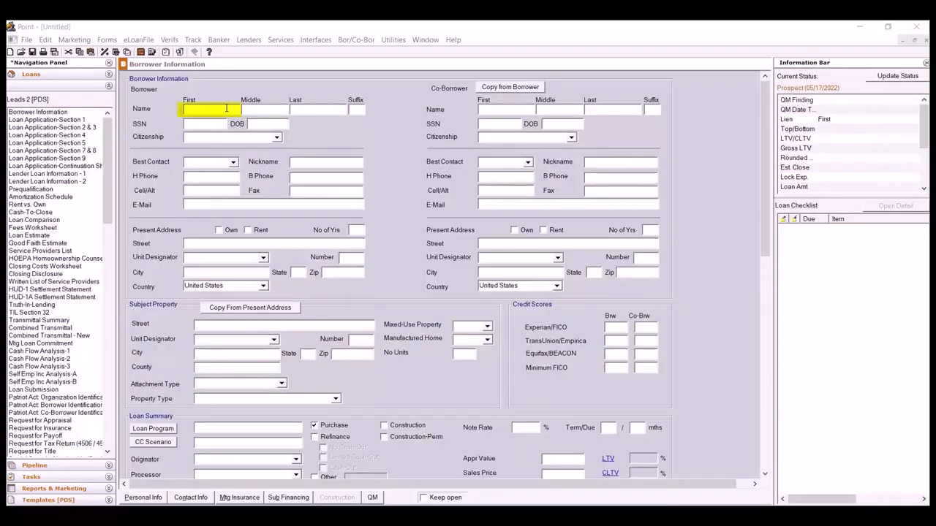
pyautogui.click(227, 108)
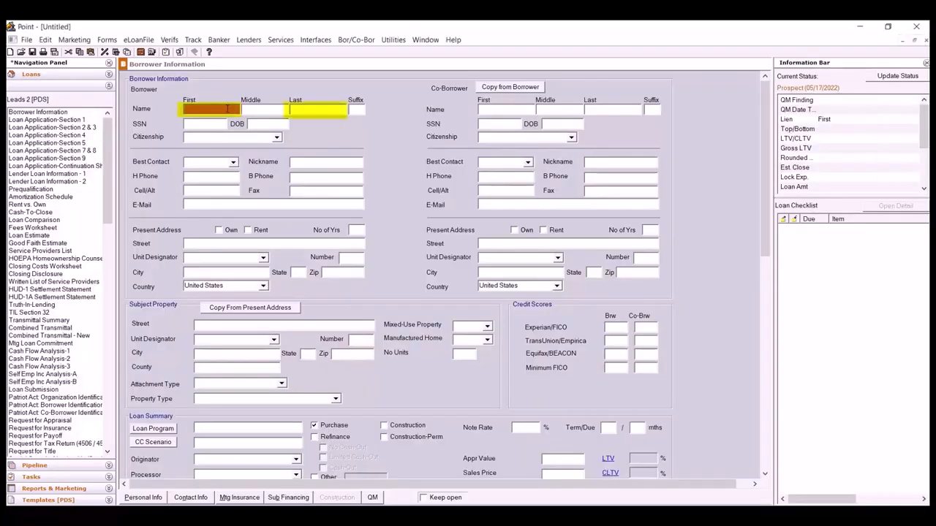
pyautogui.write('Test')
pyautogui.press('Tab')
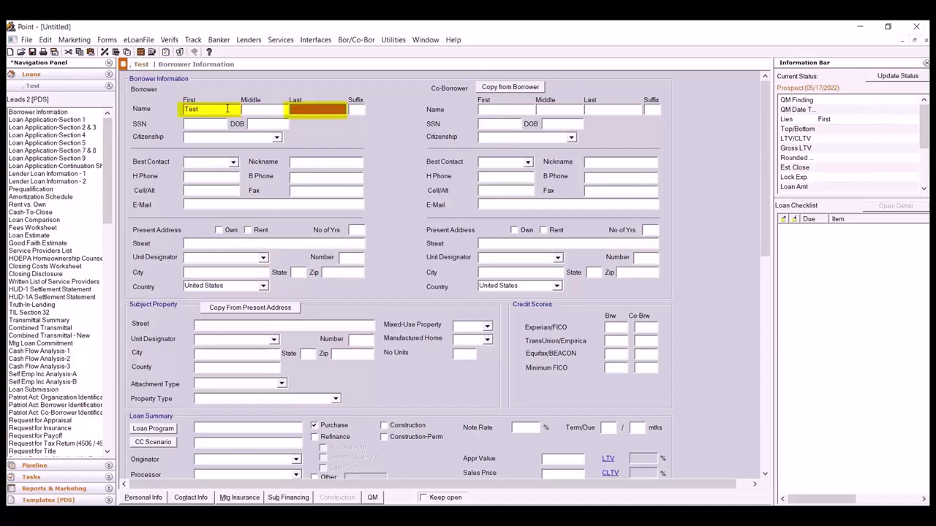
pyautogui.write('Test')
pyautogui.hotkey('ctrl', 's')
pyautogui.click(512, 332)
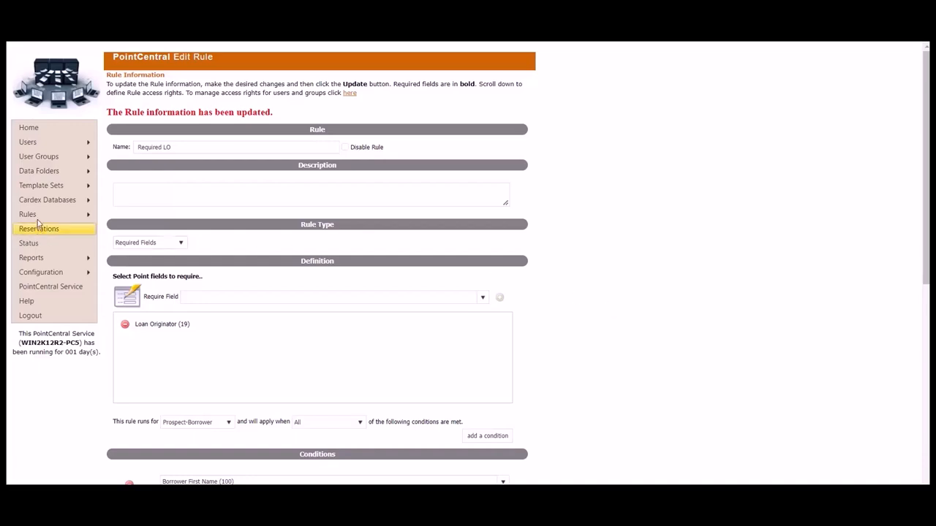
# - Add a new PointCentral rule named 'Disable note rate' via Rules > Add Rule
pyautogui.moveTo(40, 219)
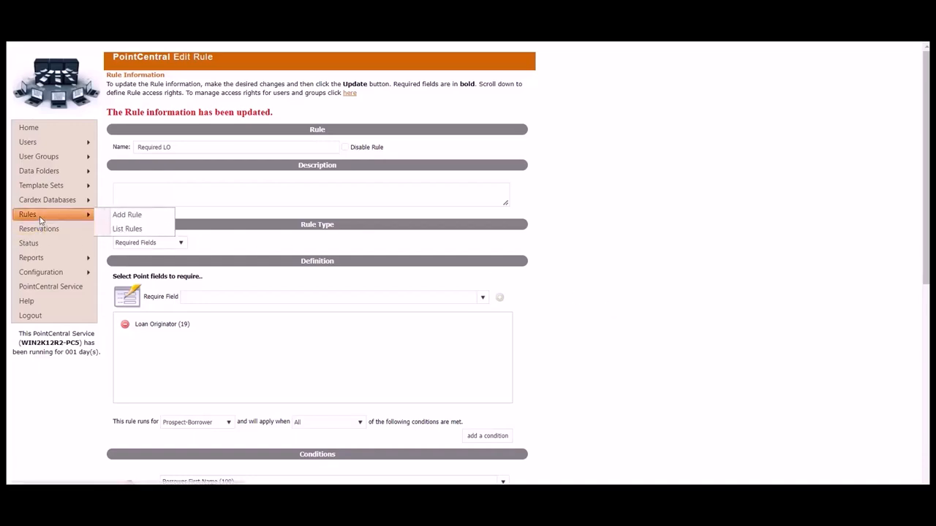
pyautogui.click(146, 221)
pyautogui.click(246, 136)
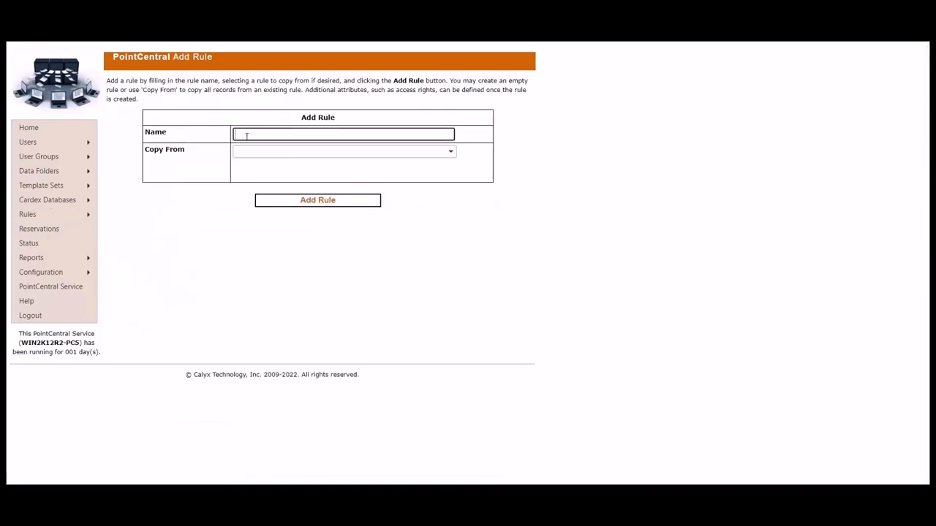
pyautogui.write('Disable')
pyautogui.write('note rate')
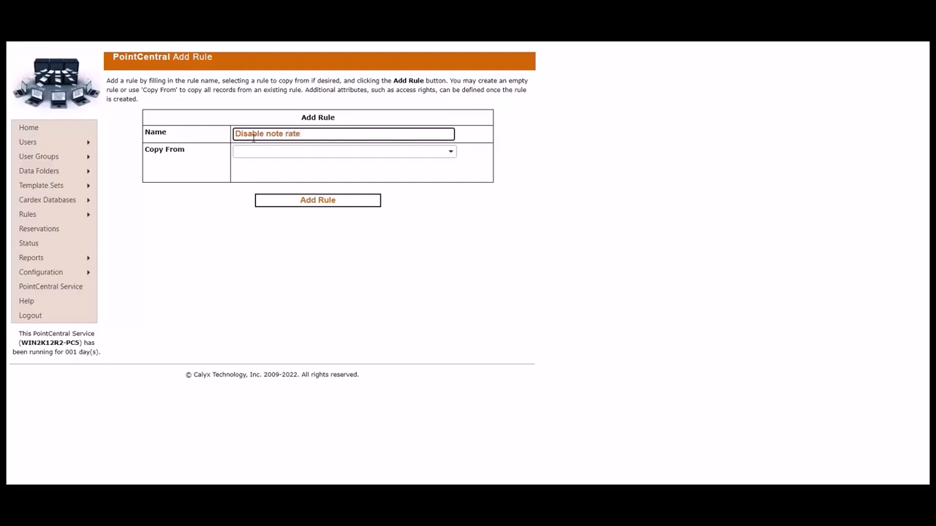
pyautogui.click(343, 206)
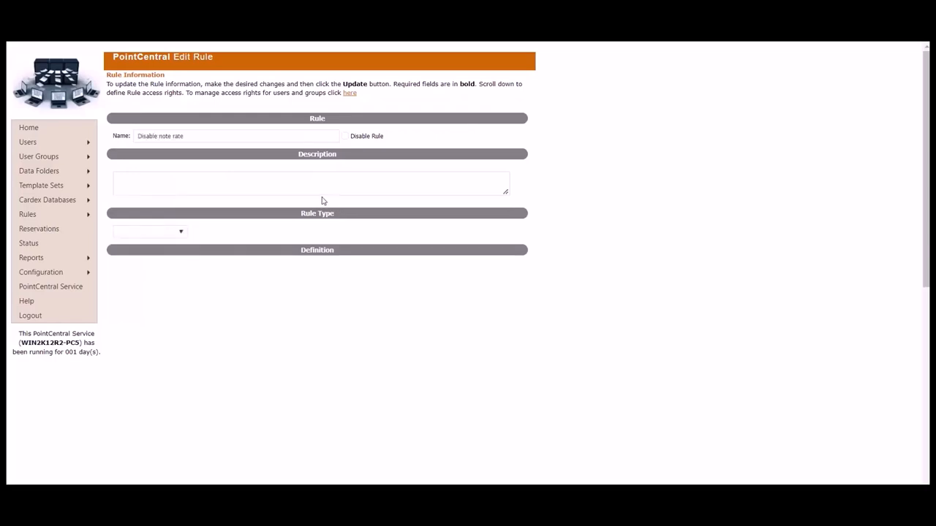
# - Make it a Disable Fields rule and add Note Rate (12) to its disabled fields
pyautogui.click(184, 234)
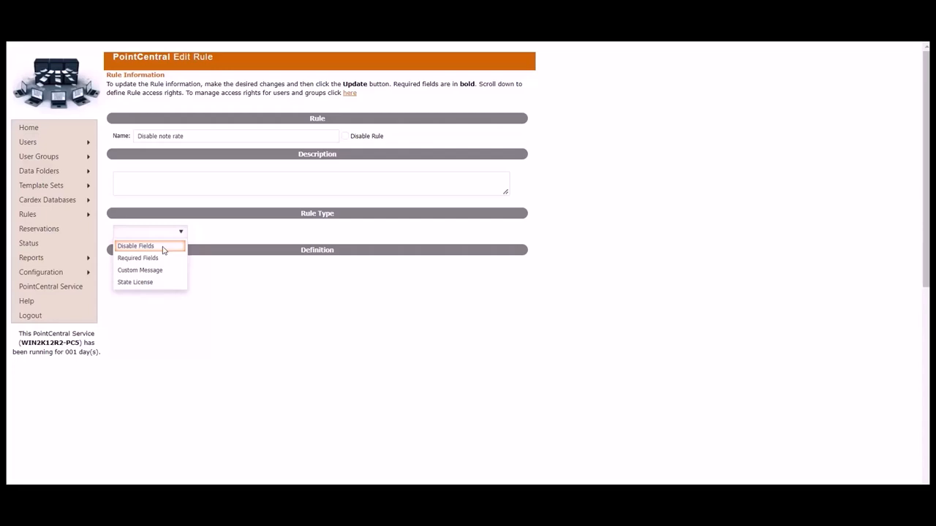
pyautogui.click(163, 249)
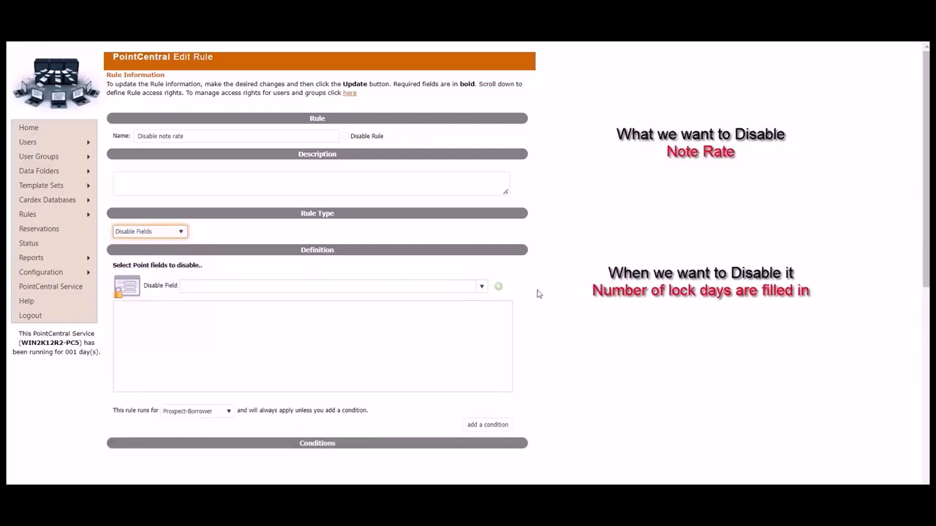
pyautogui.click(470, 286)
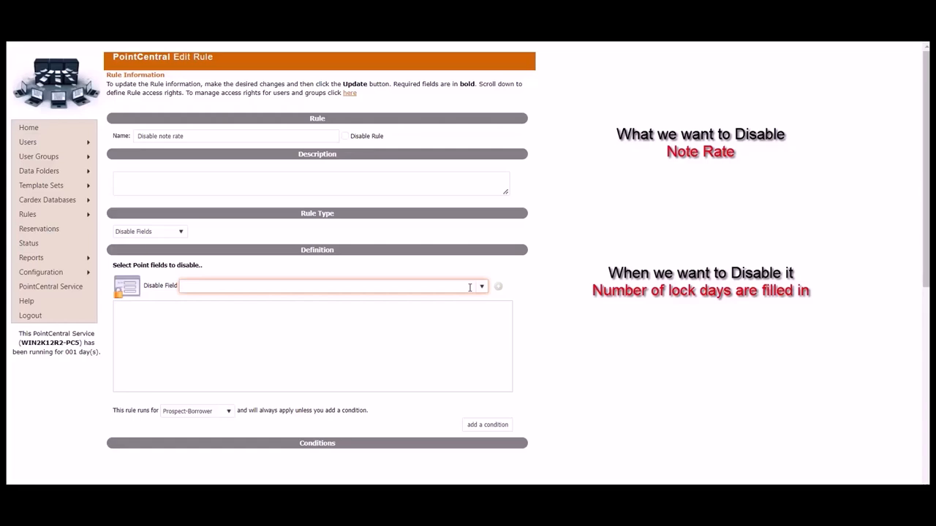
pyautogui.write('note')
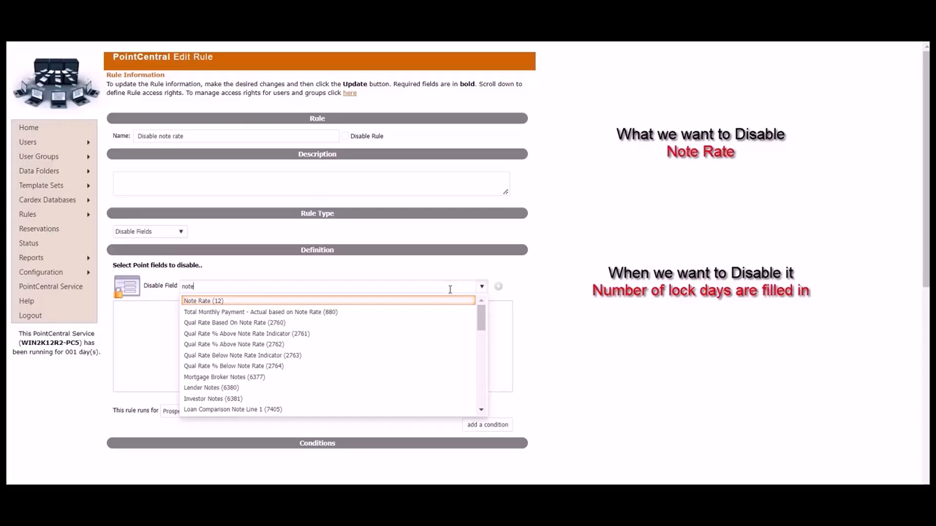
pyautogui.click(352, 301)
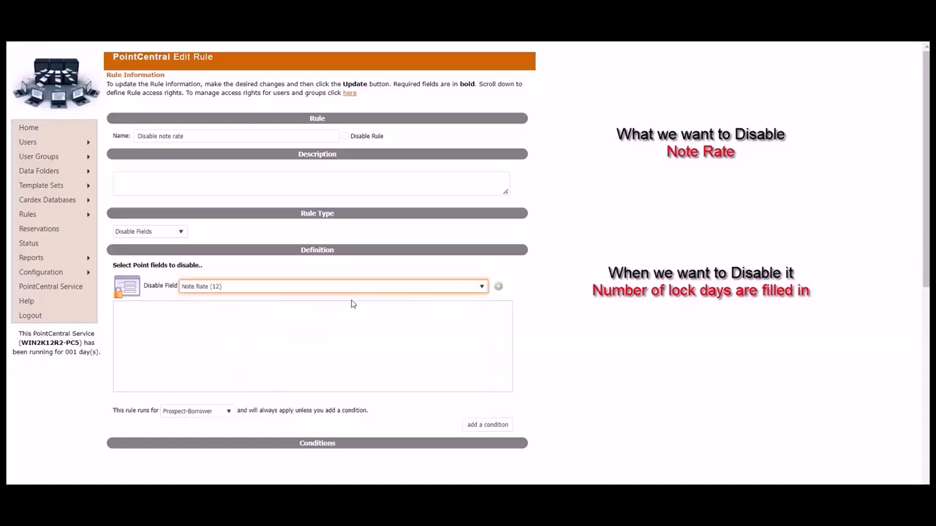
pyautogui.click(499, 288)
pyautogui.scroll(-3, 552, 300)
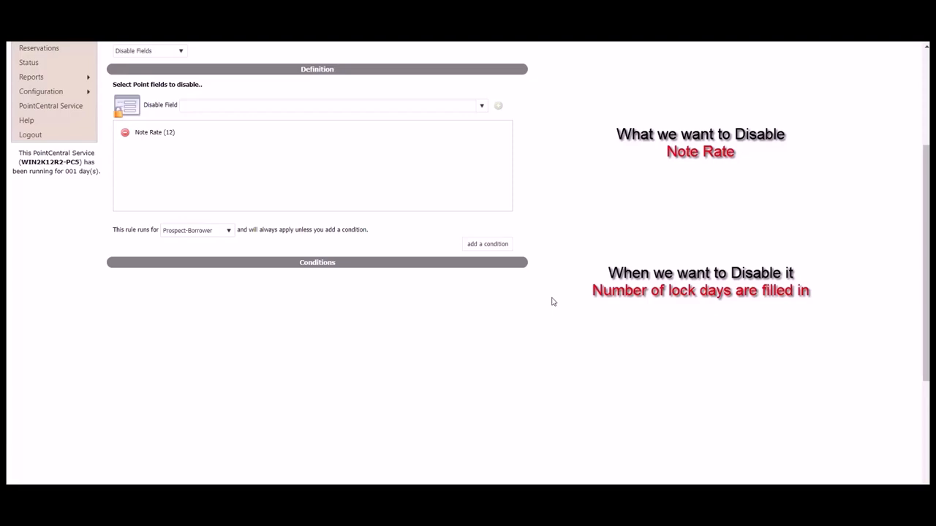
# - Add a Lock Term (6062) Is Not Blank condition to the Disable note rate rule
pyautogui.write('6')
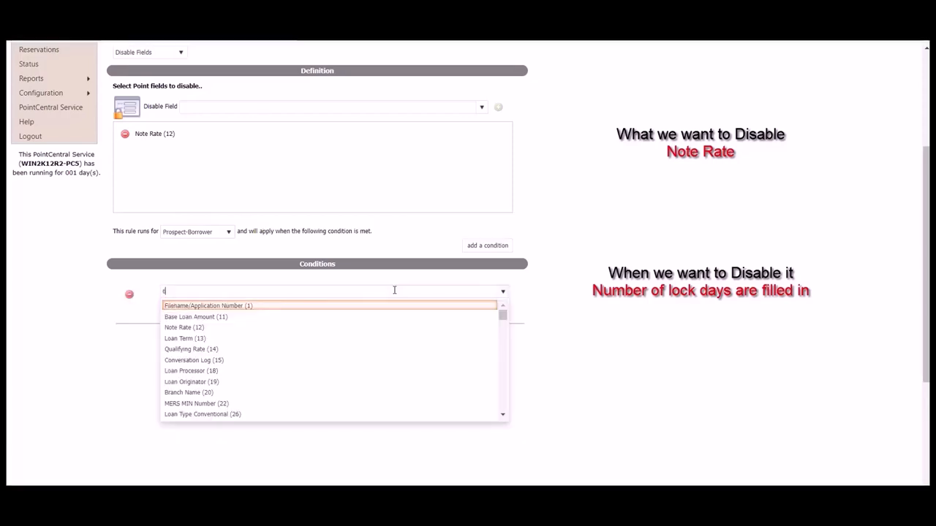
pyautogui.write('062')
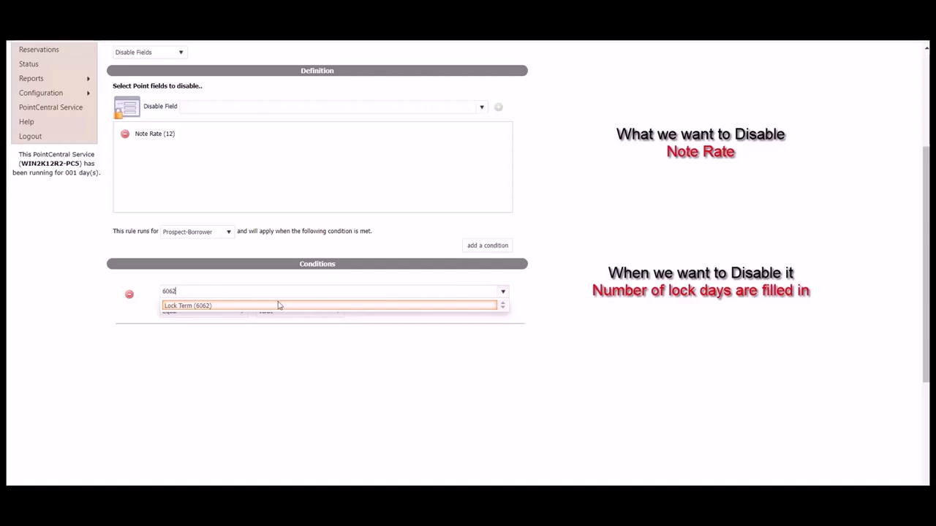
pyautogui.click(211, 306)
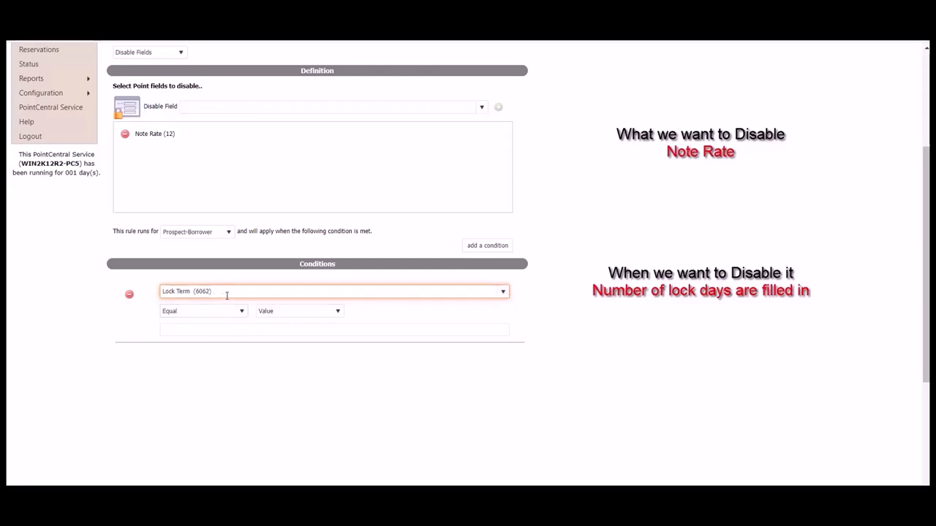
pyautogui.click(241, 313)
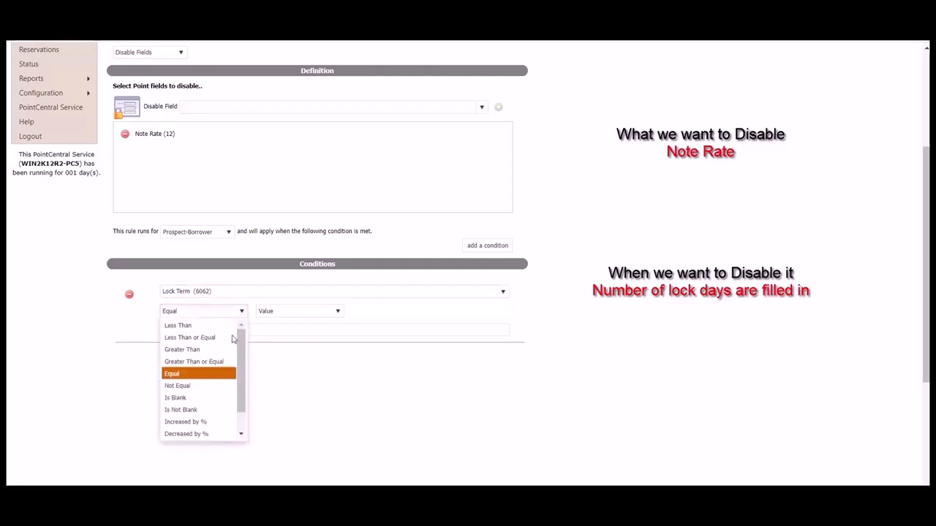
pyautogui.click(203, 411)
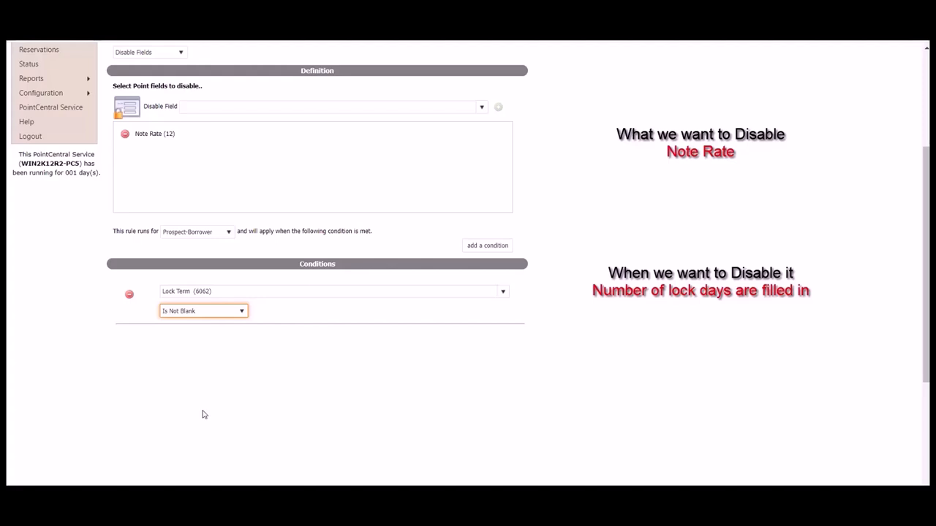
pyautogui.click(602, 372)
pyautogui.scroll(-3, 602, 373)
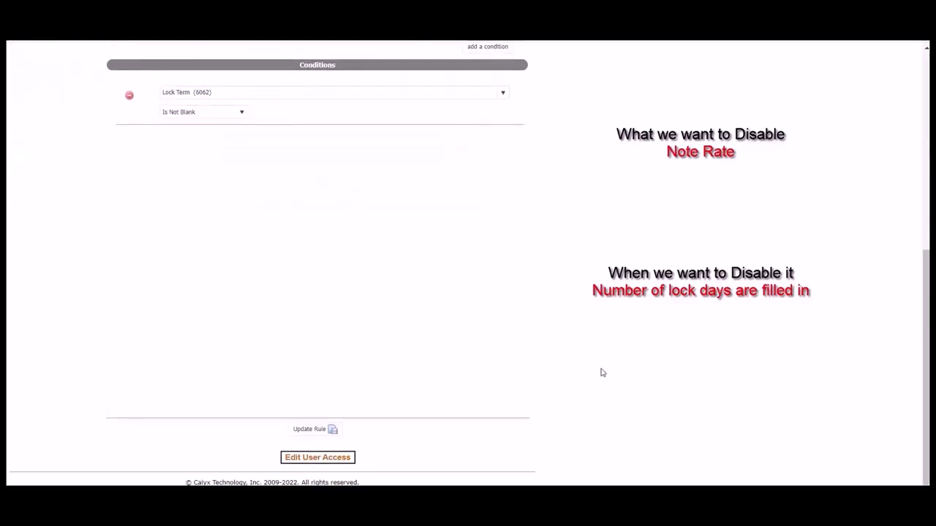
# - Update the Disable note rate rule and grant a selected user access rights to it
pyautogui.click(324, 432)
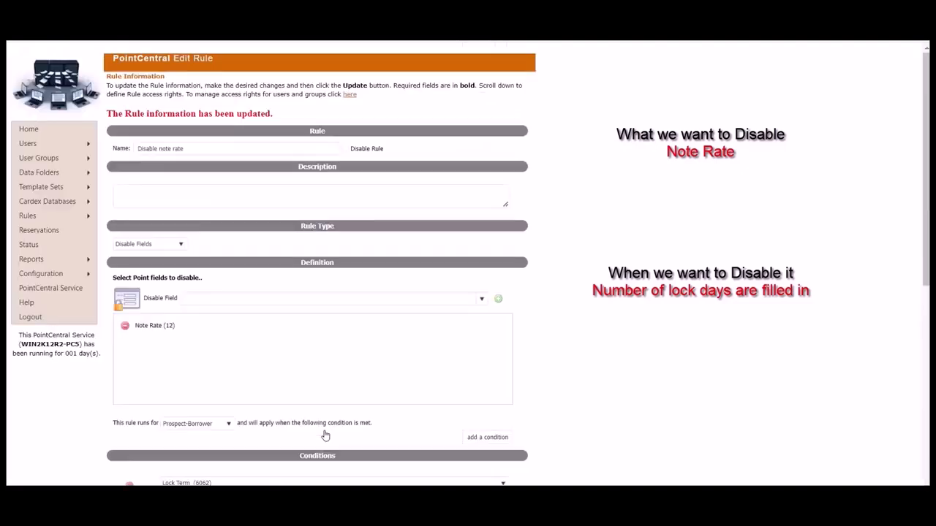
pyautogui.scroll(-6, 616, 399)
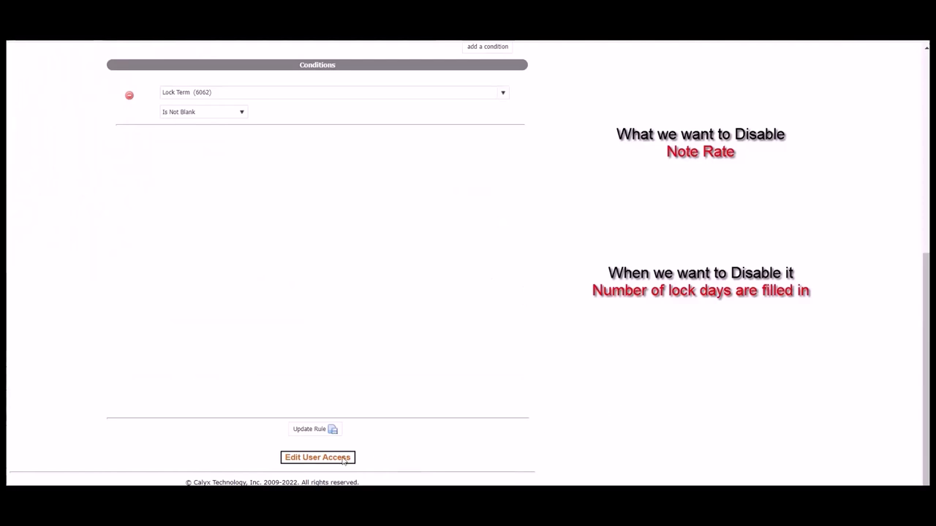
pyautogui.click(343, 459)
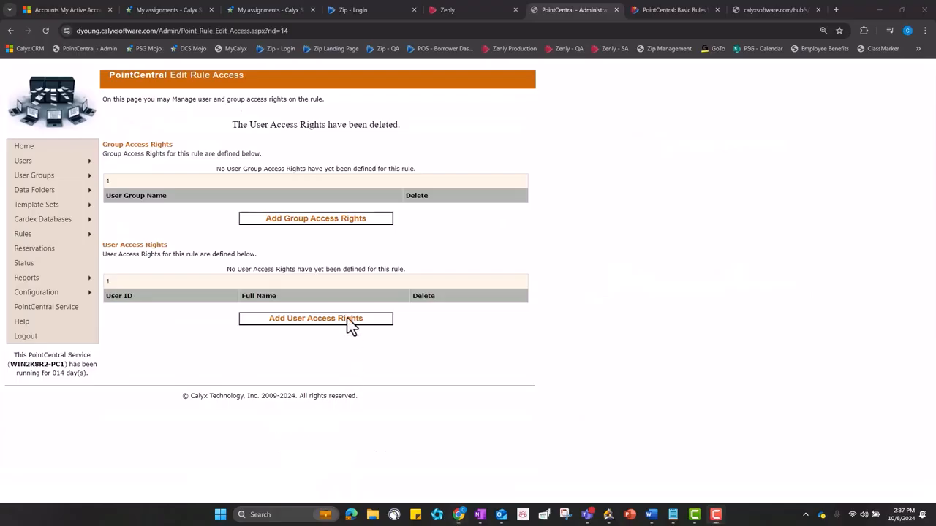
pyautogui.click(350, 322)
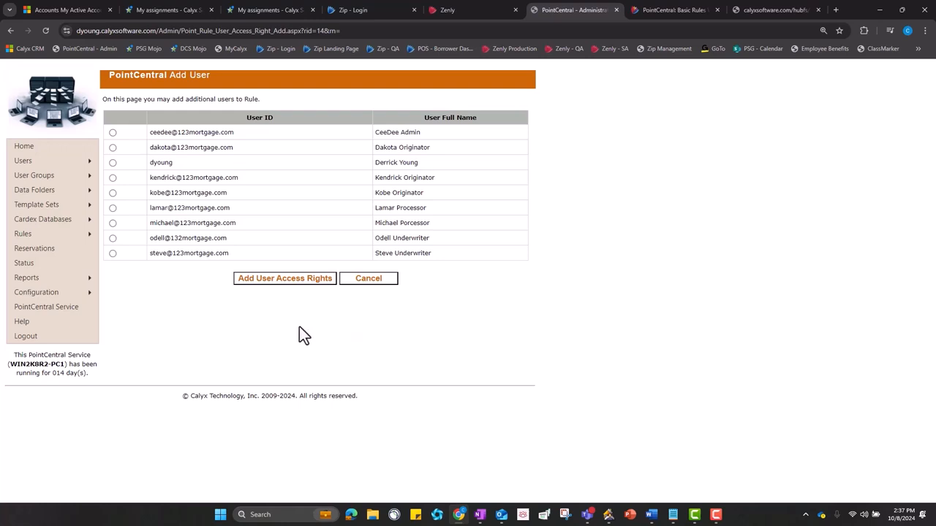
pyautogui.click(266, 278)
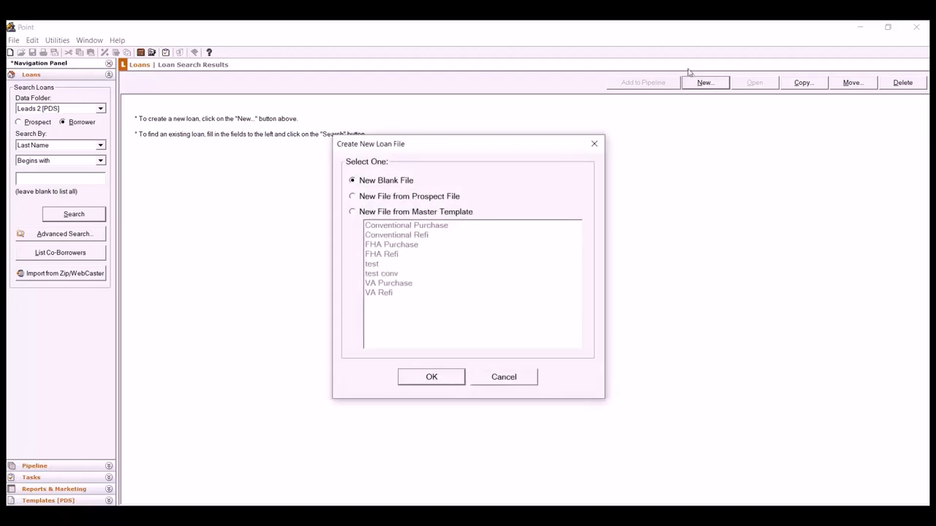
# - Create a blank loan, enter a 30-day Rate Lock Period on the Fees Worksheet, and save
pyautogui.click(450, 378)
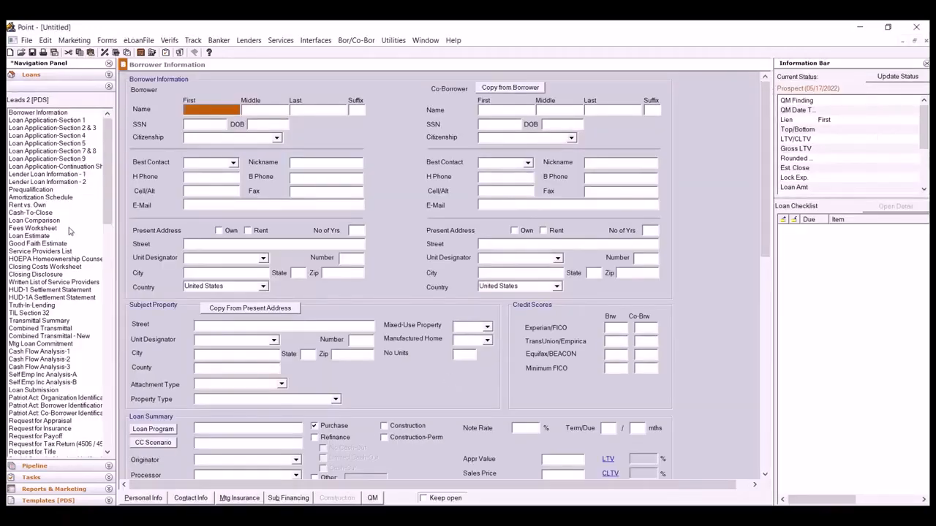
pyautogui.click(69, 229)
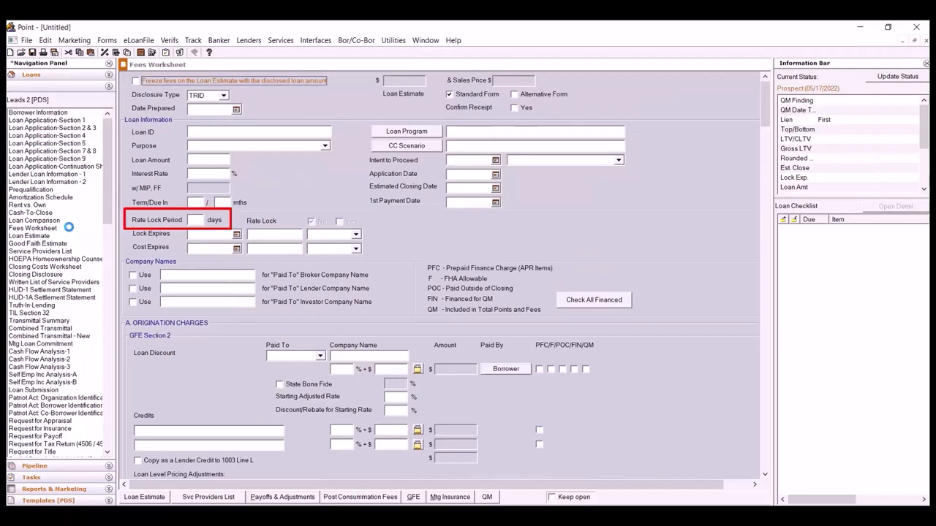
pyautogui.click(192, 219)
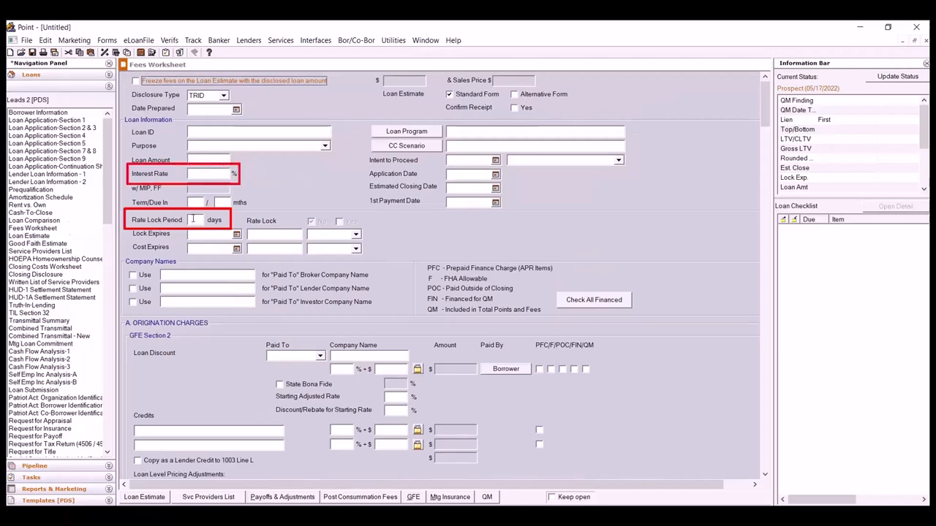
pyautogui.write('30')
pyautogui.press('Tab')
pyautogui.click(32, 53)
pyautogui.click(517, 335)
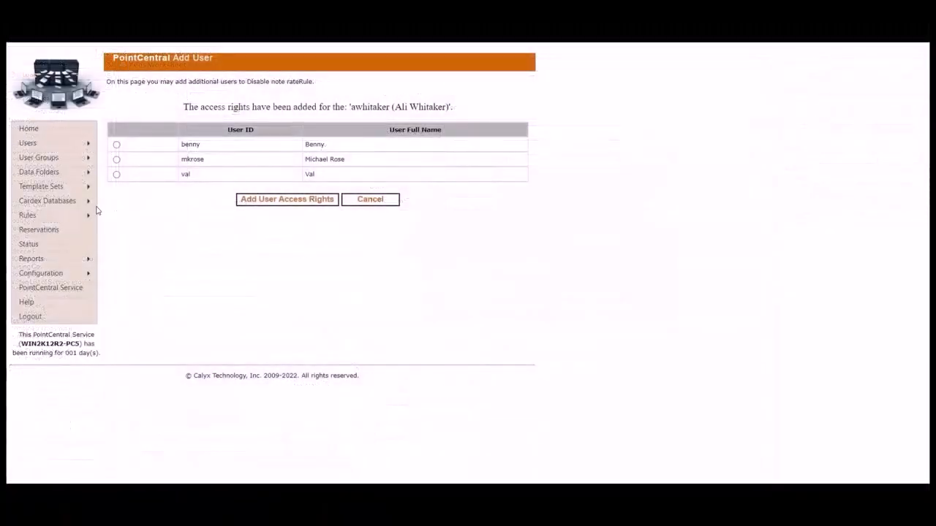
# - Add a rule named 'Custom Message' and set its Rule Type to Custom Message
pyautogui.moveTo(91, 219)
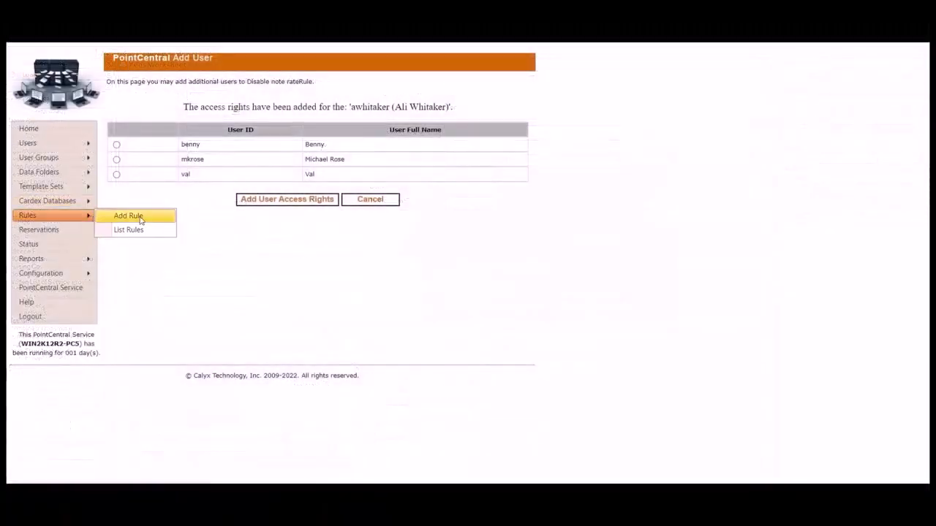
pyautogui.click(128, 216)
pyautogui.click(236, 135)
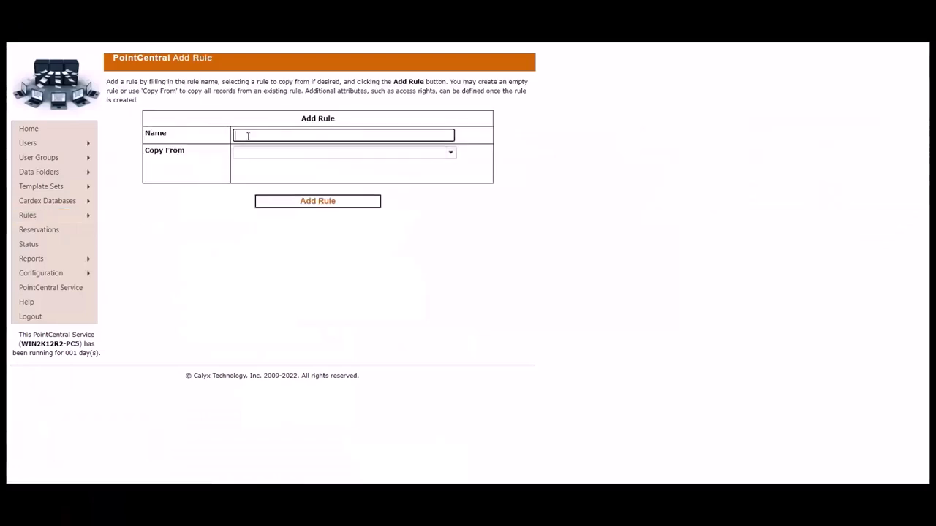
pyautogui.write('Custom Message')
pyautogui.click(314, 203)
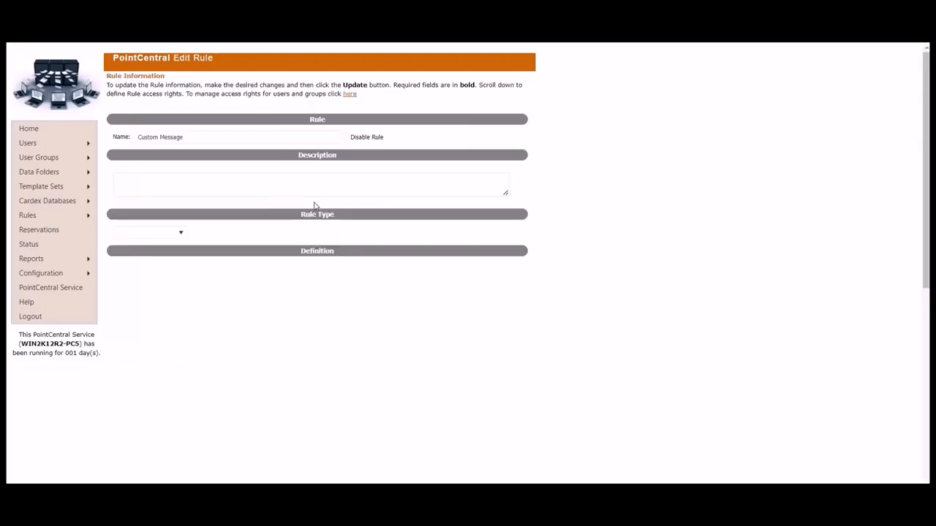
pyautogui.click(183, 233)
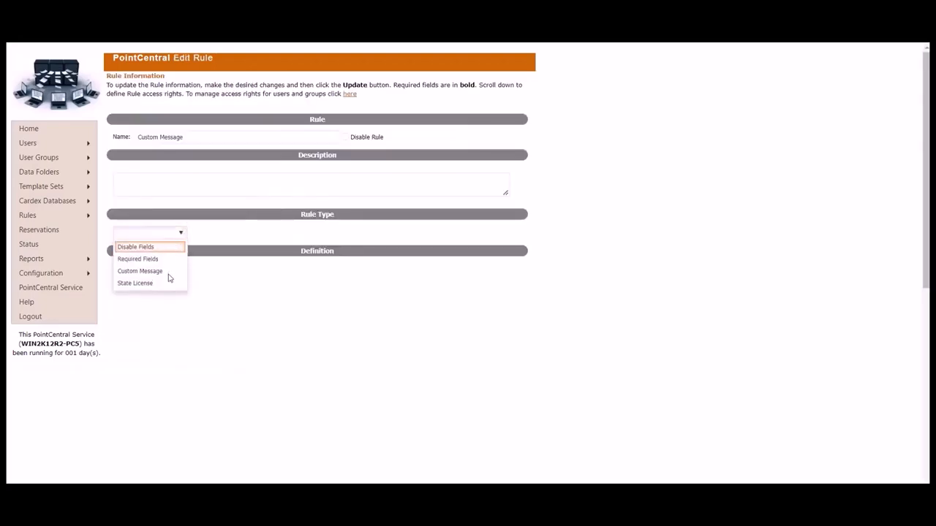
pyautogui.click(159, 271)
pyautogui.click(480, 307)
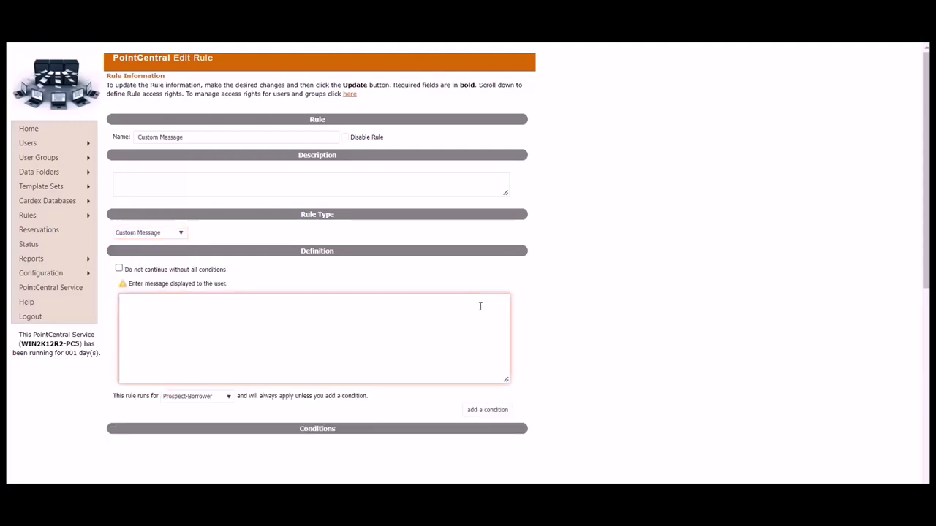
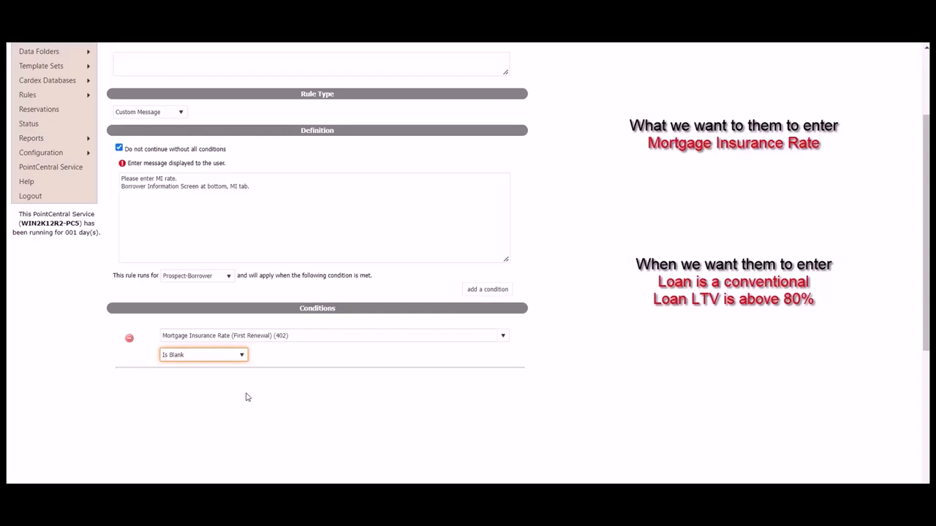
# - Add a Loan Type Conventional (26) Is Not Blank condition, then add a third empty condition
pyautogui.click(494, 292)
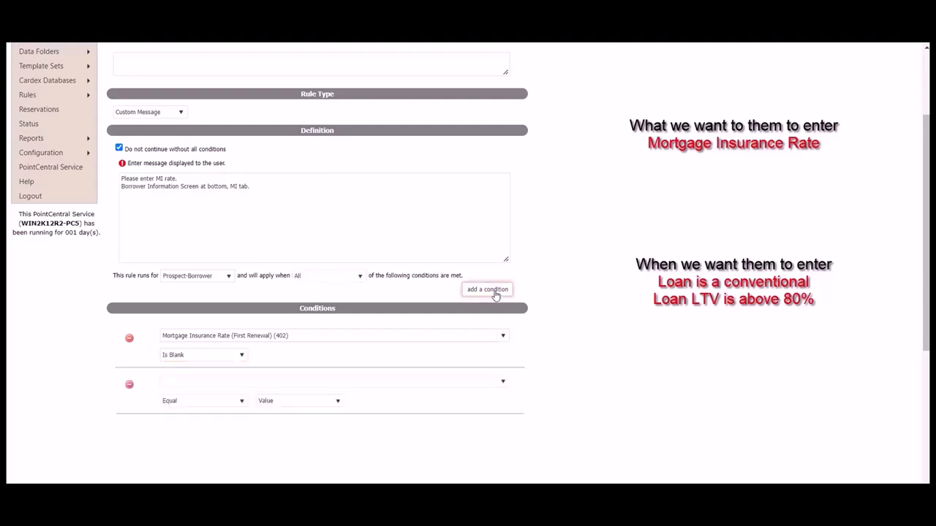
pyautogui.click(438, 377)
pyautogui.write('conv')
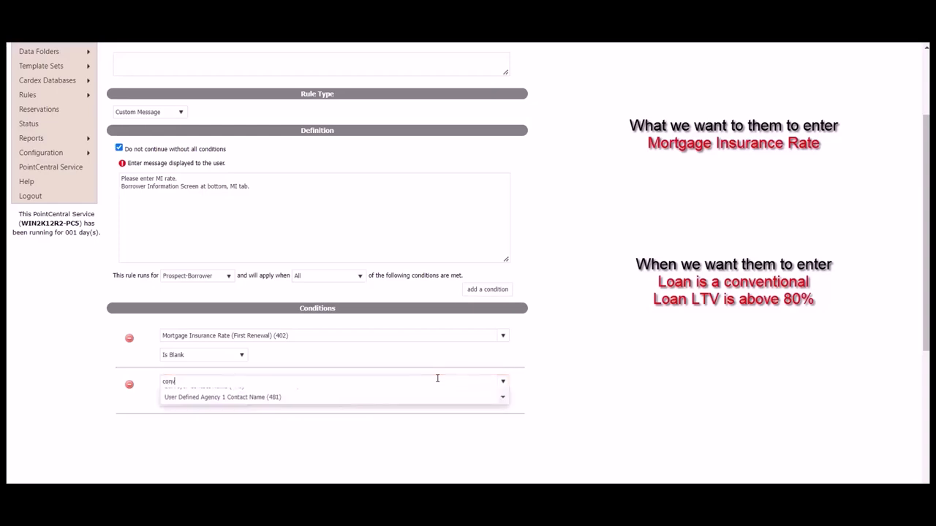
pyautogui.write('ention')
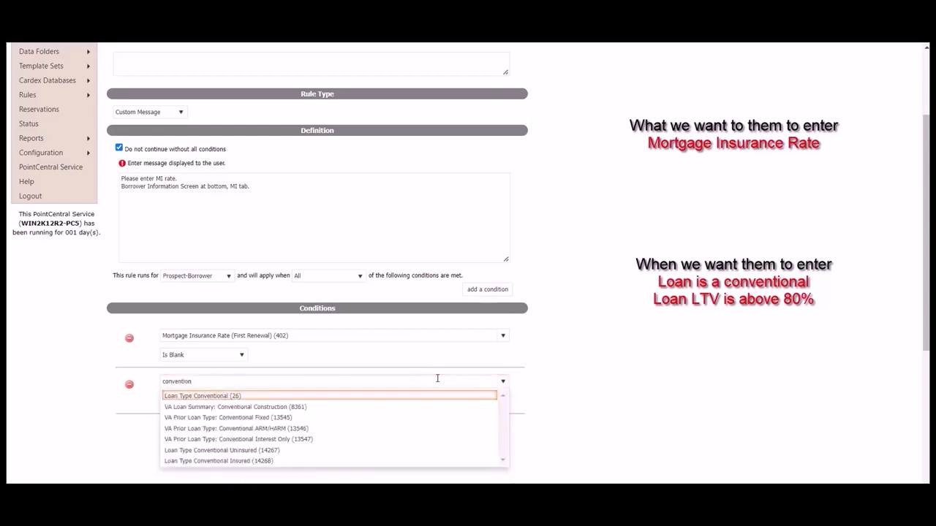
pyautogui.click(362, 400)
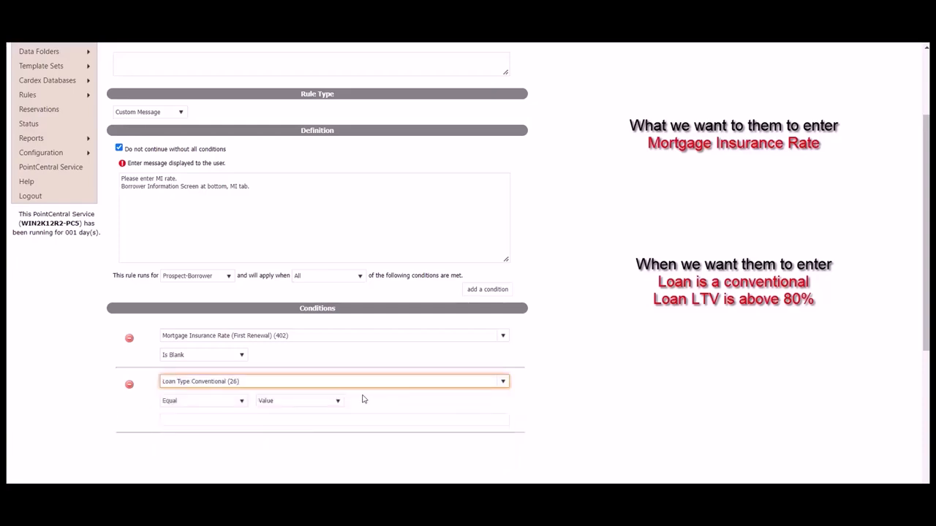
pyautogui.click(226, 402)
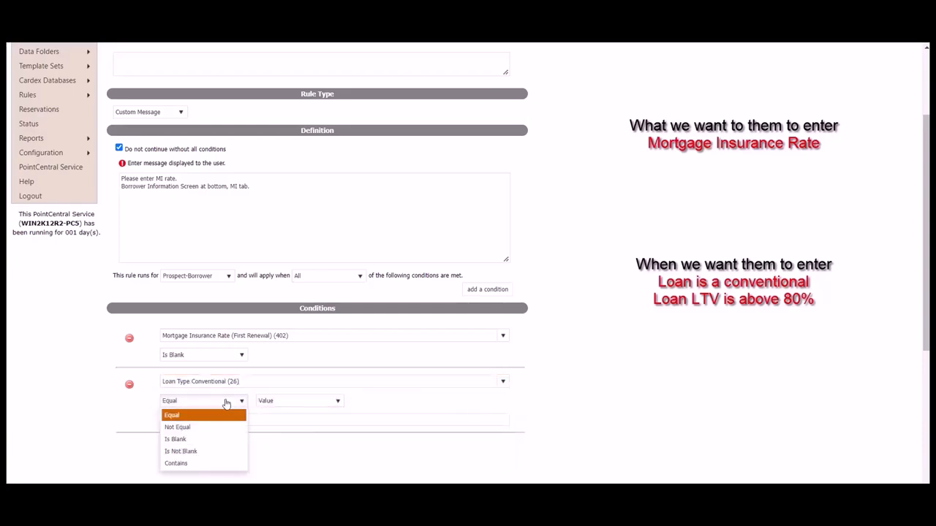
pyautogui.click(206, 452)
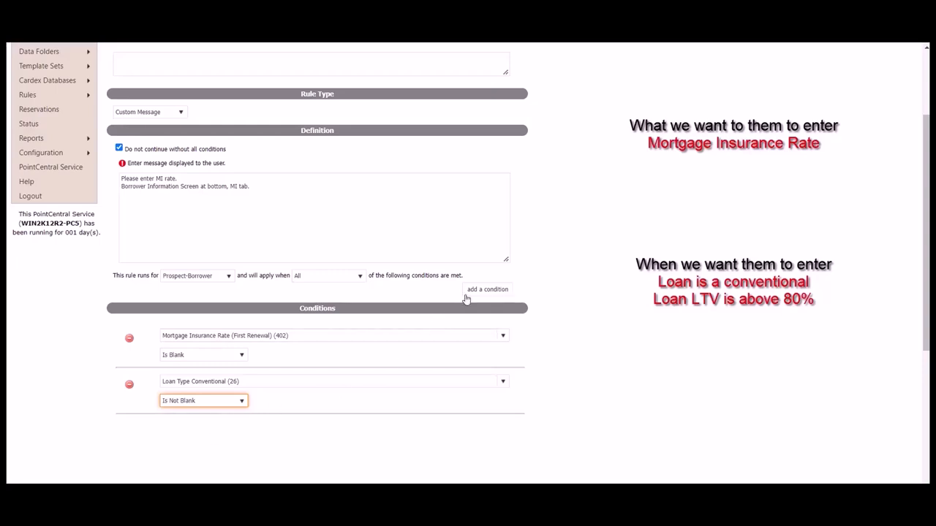
pyautogui.click(503, 291)
pyautogui.click(355, 429)
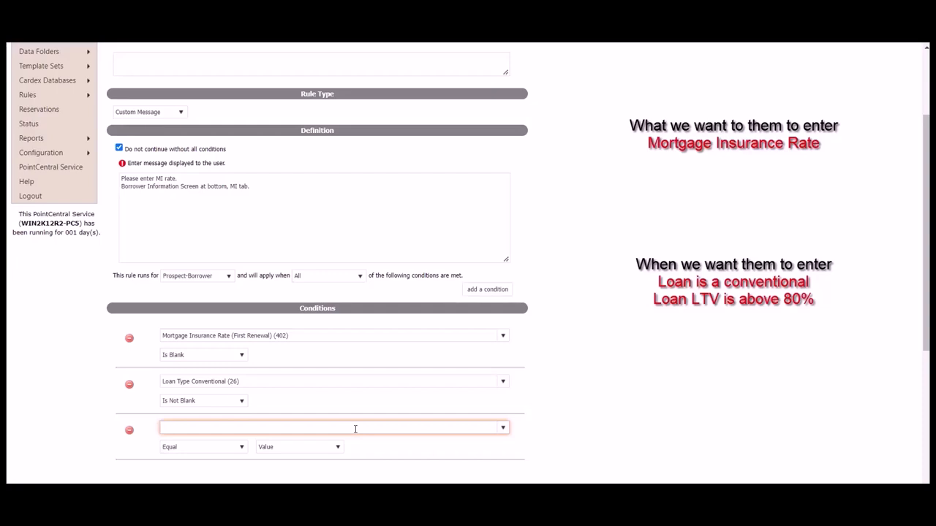
# - Set the third condition to Loan-to-Value (LTV) (540) Greater Than 80
pyautogui.write('ltv')
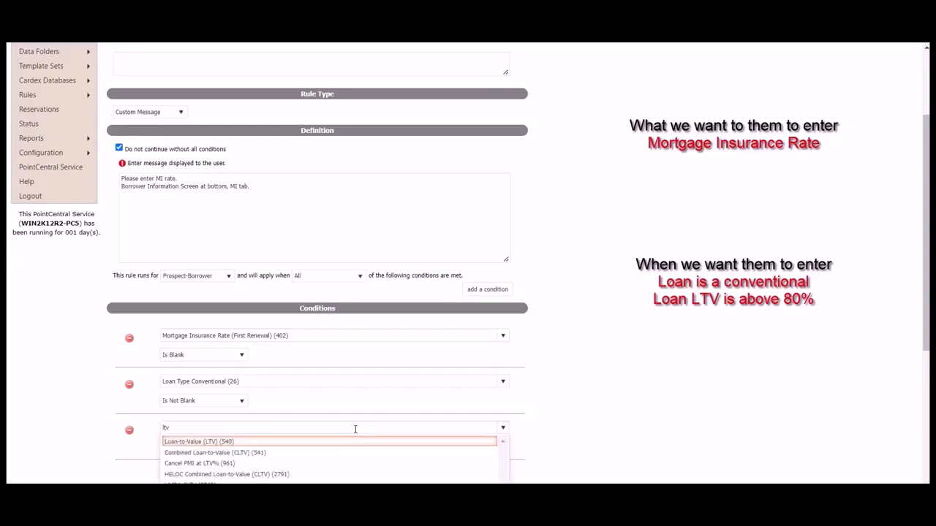
pyautogui.click(302, 442)
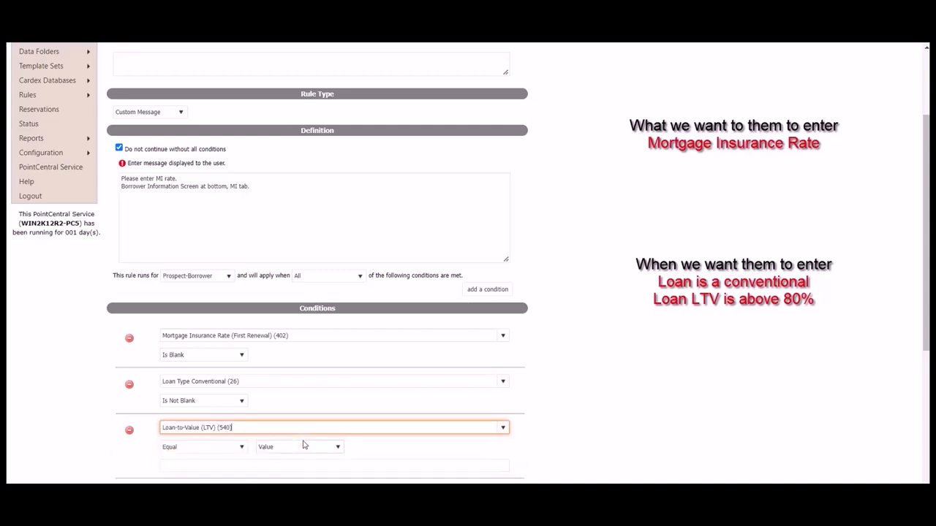
pyautogui.click(242, 447)
pyautogui.scroll(-1, 242, 450)
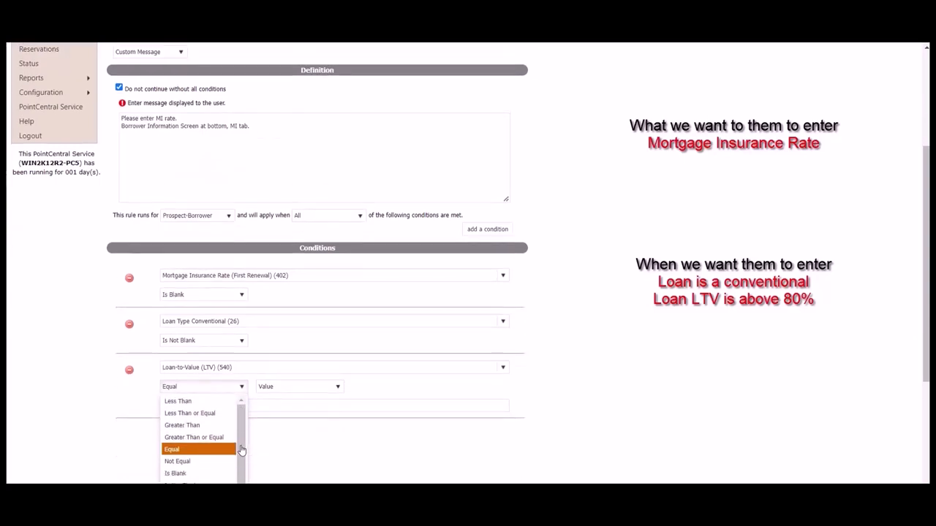
pyautogui.scroll(-1, 241, 450)
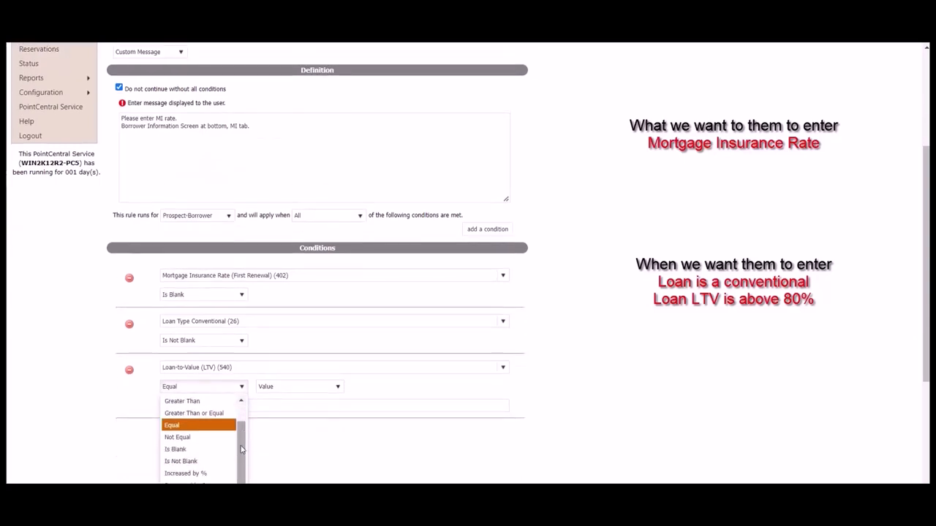
pyautogui.click(203, 402)
pyautogui.click(261, 404)
pyautogui.write('80')
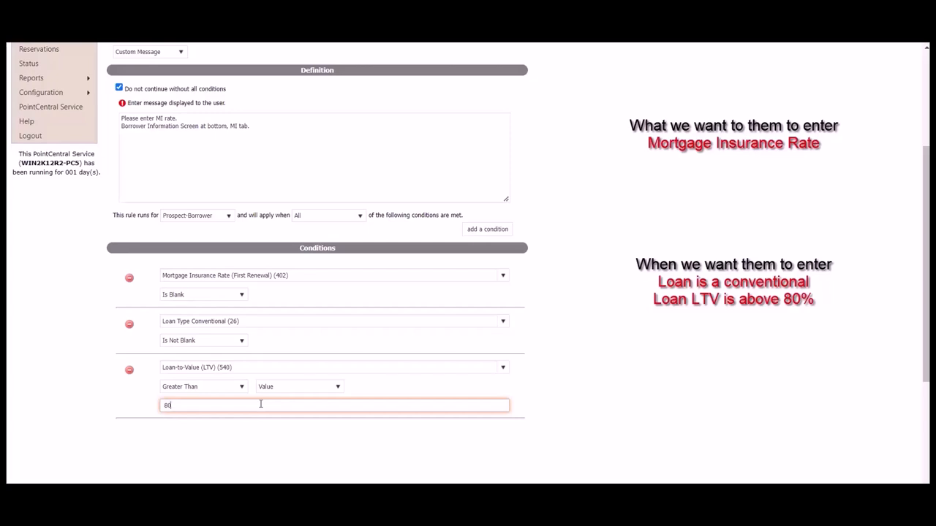
pyautogui.click(536, 384)
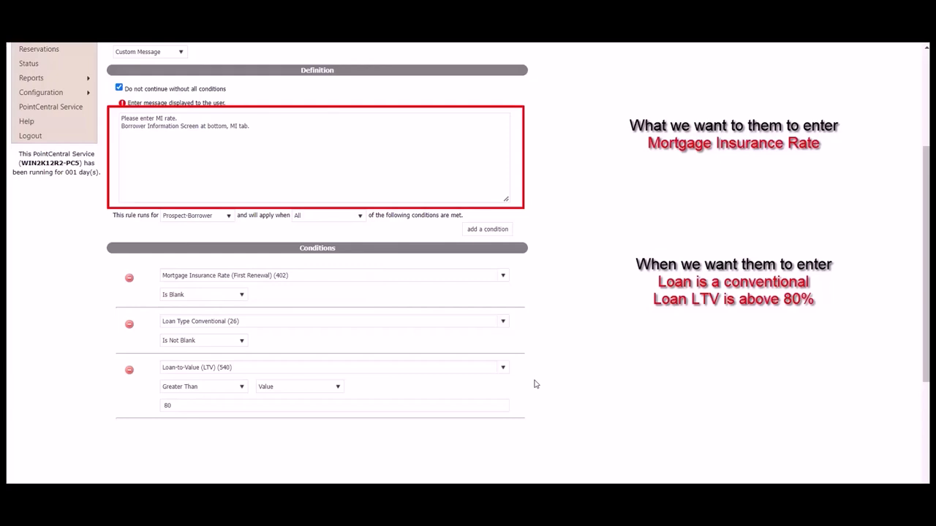
# - Update the Custom Message rule and grant the selected user access rights to it
pyautogui.scroll(-3, 549, 382)
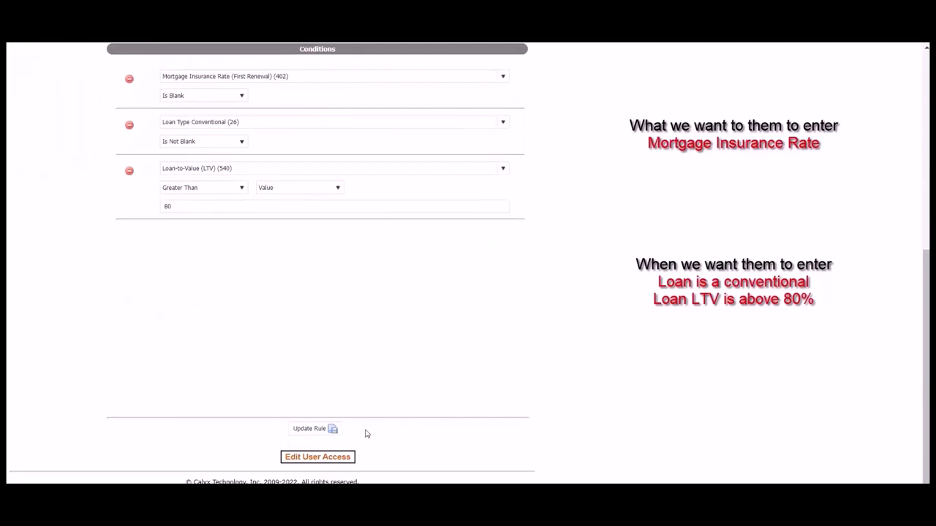
pyautogui.click(322, 433)
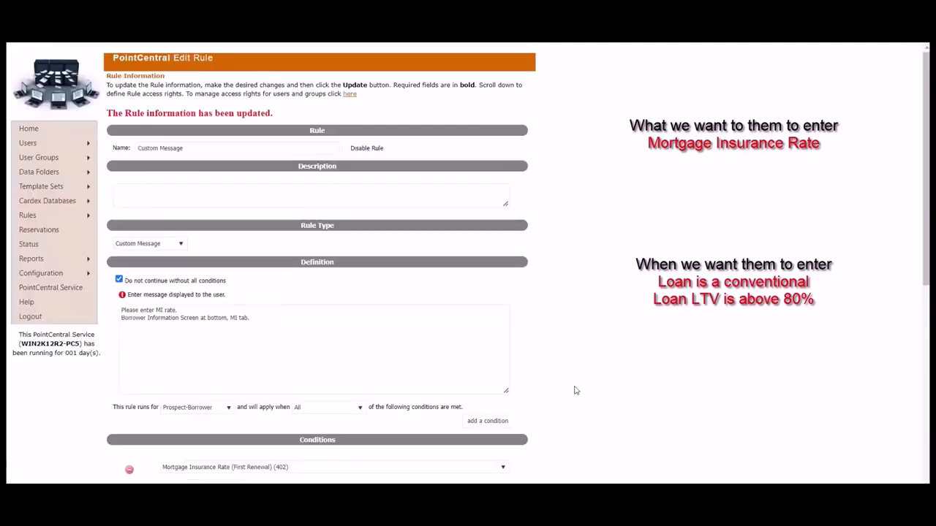
pyautogui.scroll(-5, 622, 377)
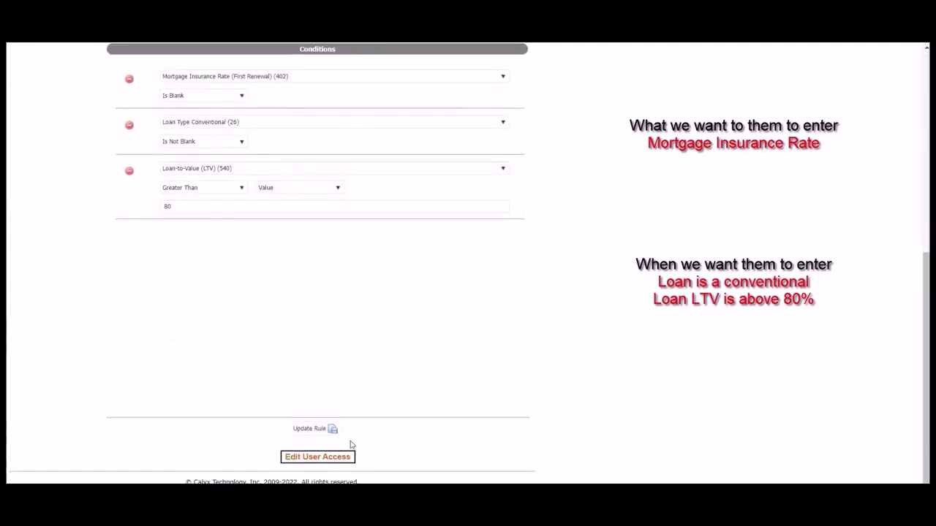
pyautogui.click(344, 459)
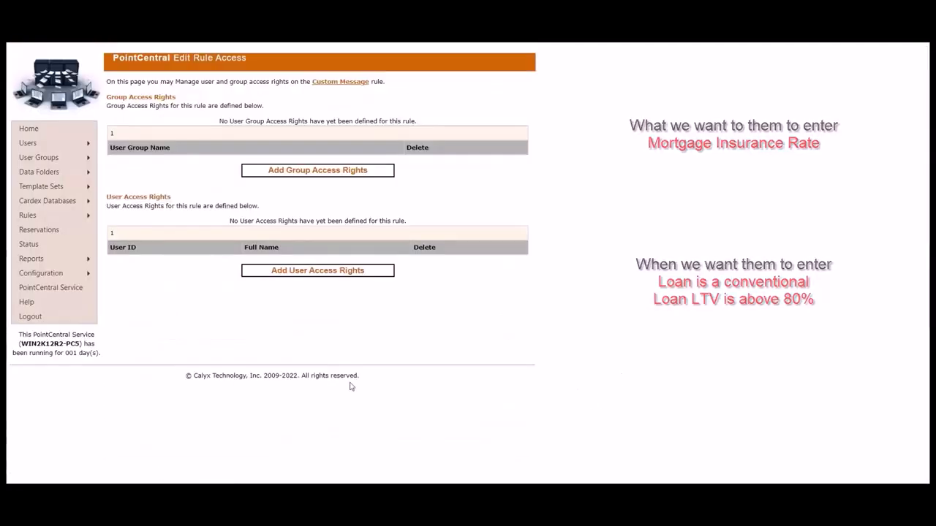
pyautogui.click(338, 272)
pyautogui.click(114, 146)
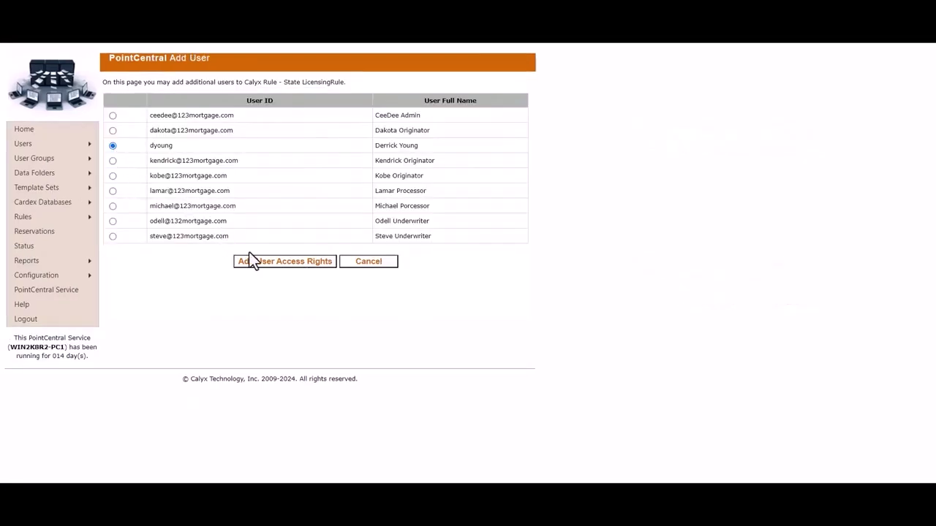
pyautogui.click(271, 262)
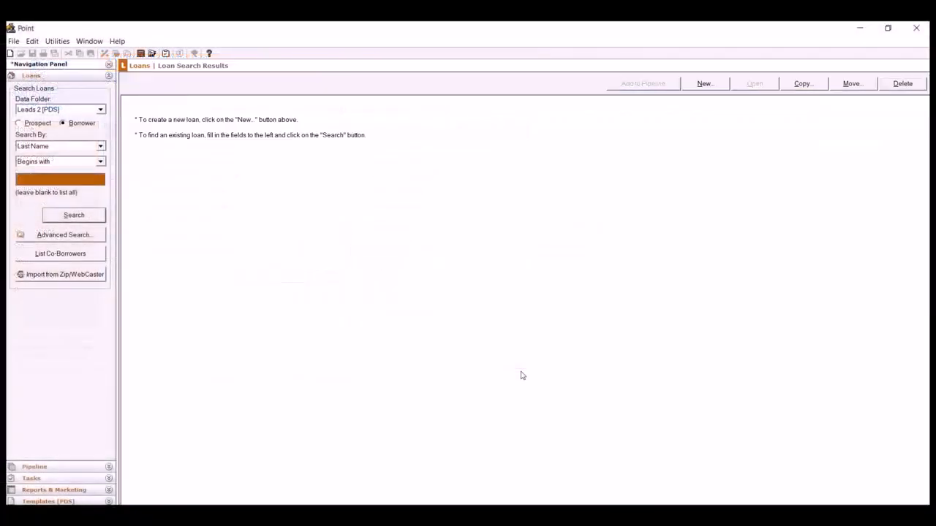
# - Create a new blank loan with a 200000 sales price and 5% down payment
pyautogui.click(713, 85)
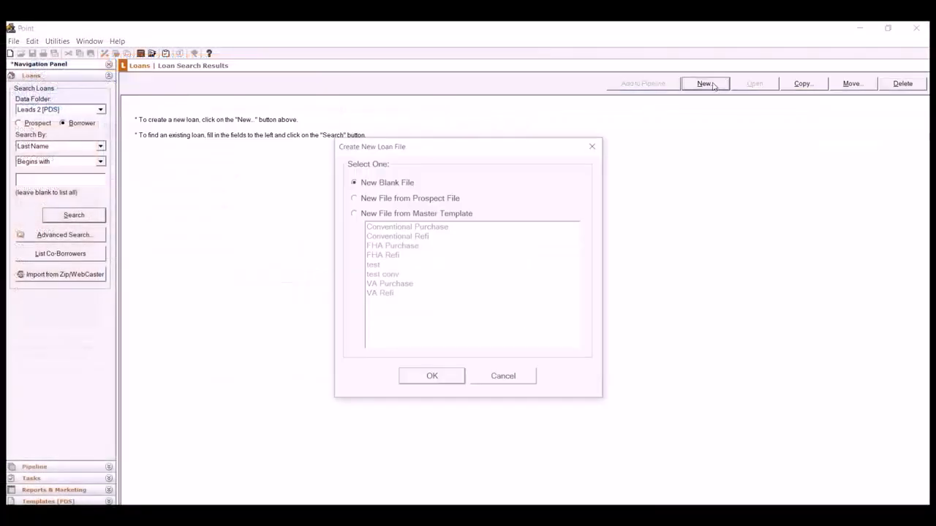
pyautogui.click(432, 379)
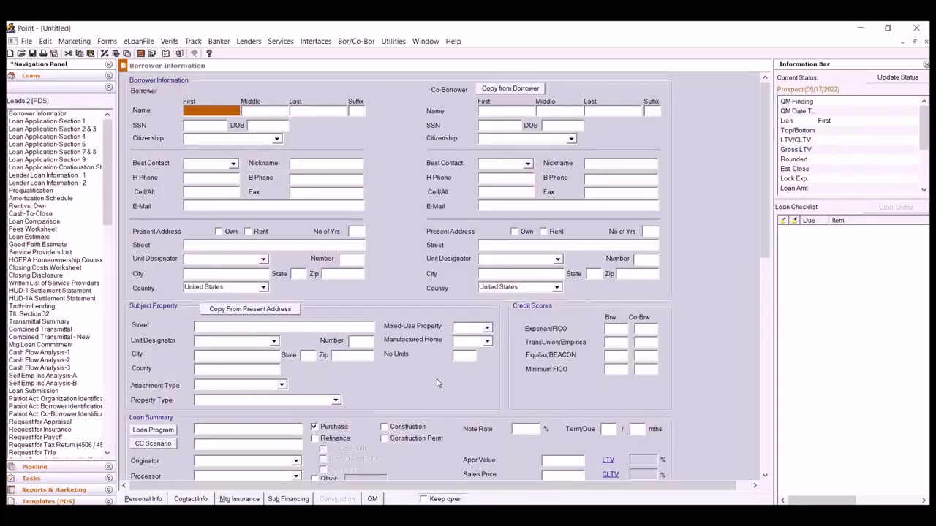
pyautogui.scroll(-3, 437, 384)
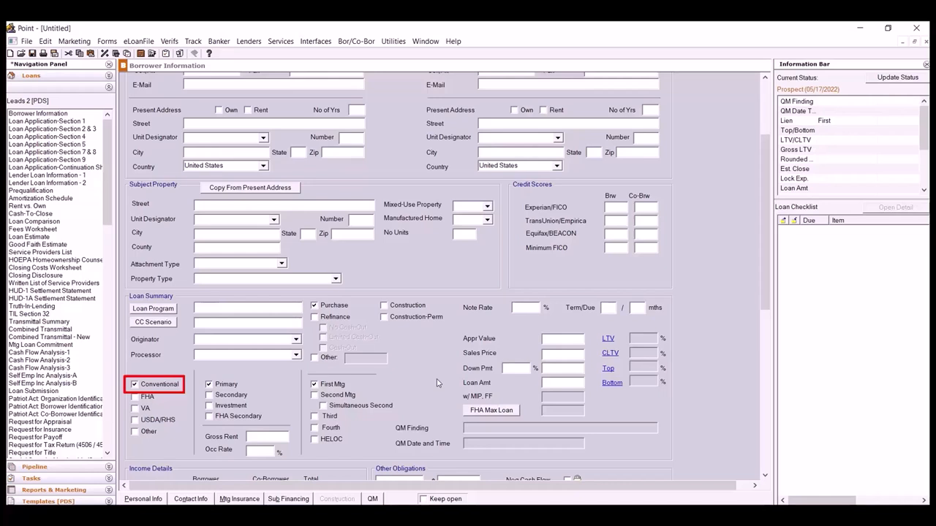
pyautogui.click(554, 353)
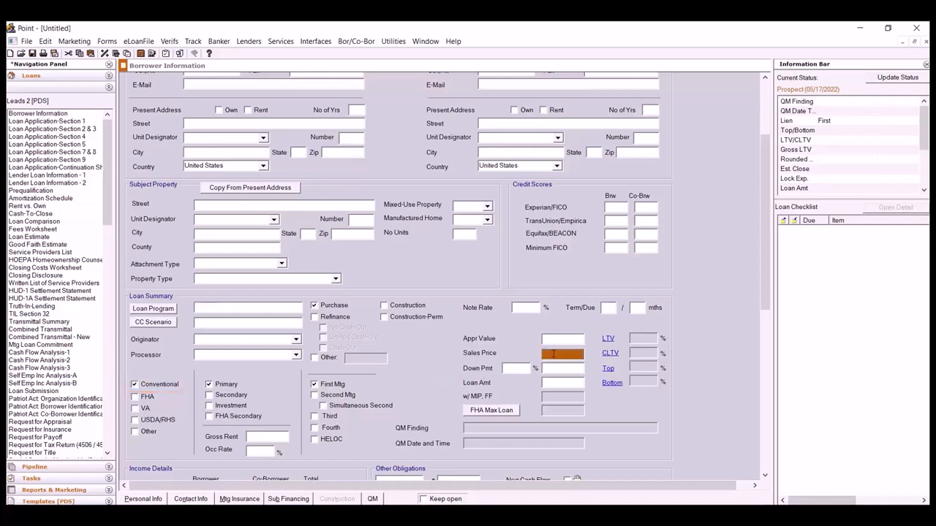
pyautogui.write('200000')
pyautogui.press('Tab')
pyautogui.write('5')
pyautogui.press('Tab')
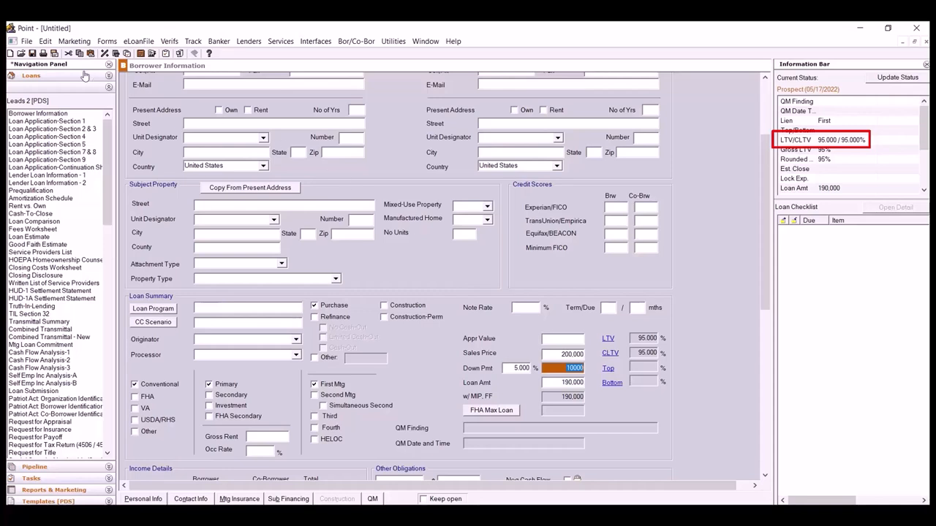
# - Save the loan, dismissing the 'Please enter MI rate' notification and reviewing Mtg Insurance
pyautogui.click(32, 55)
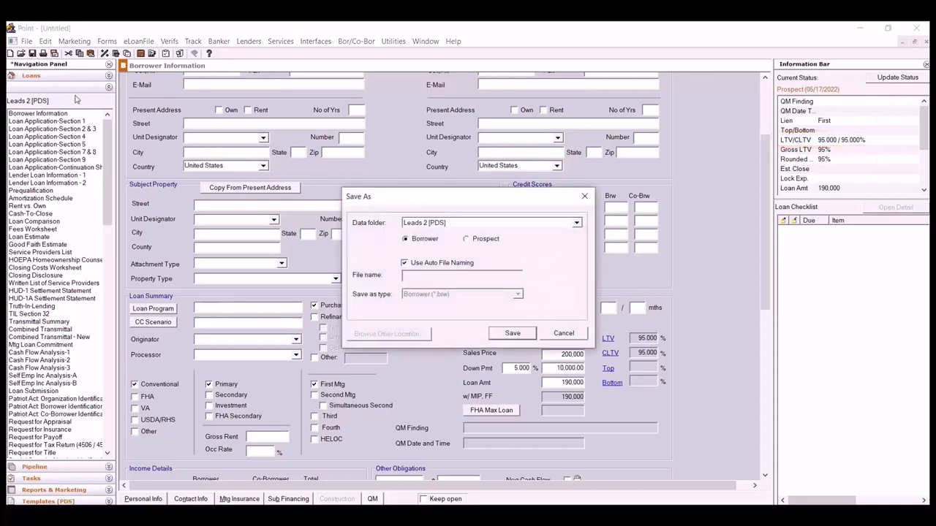
pyautogui.click(530, 334)
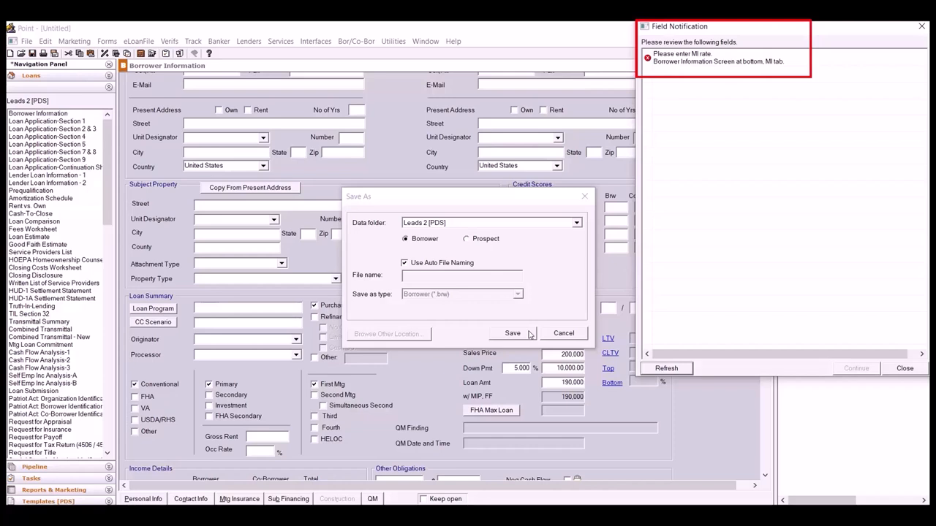
pyautogui.click(907, 371)
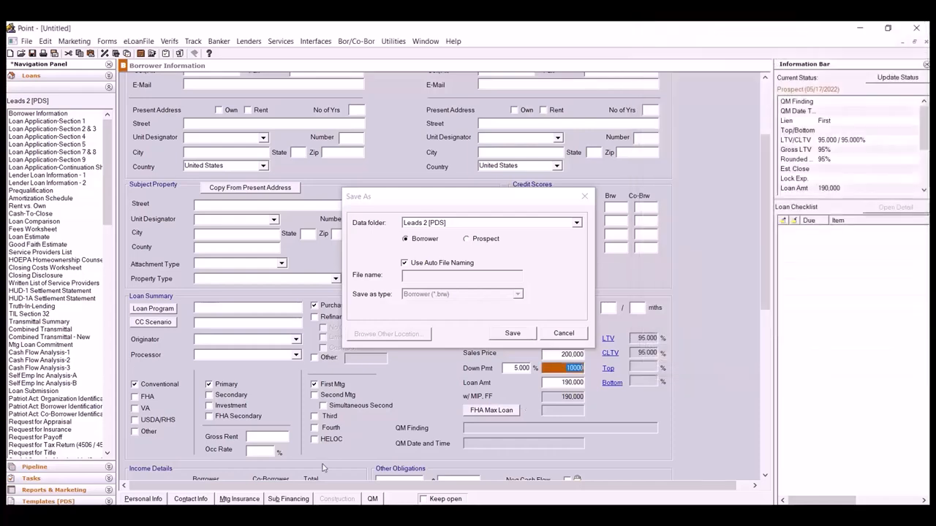
pyautogui.click(245, 500)
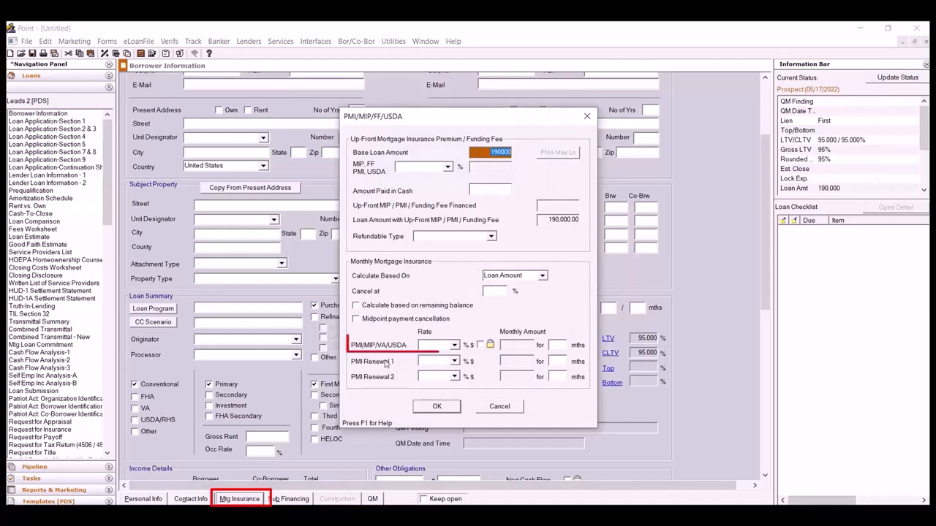
pyautogui.click(437, 407)
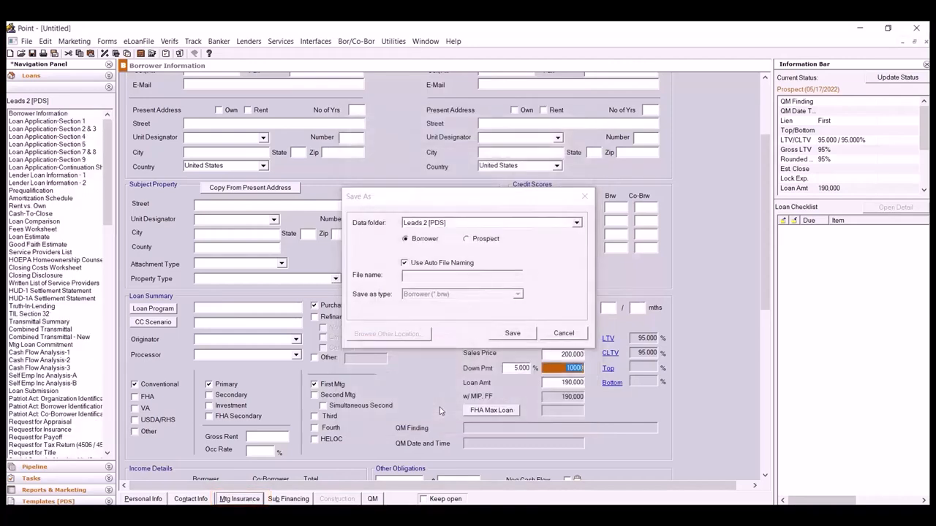
pyautogui.click(512, 333)
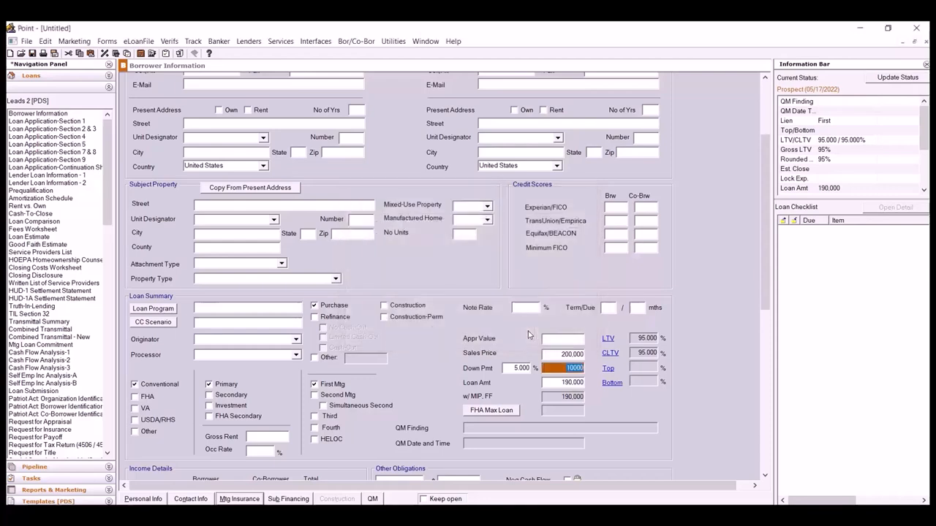